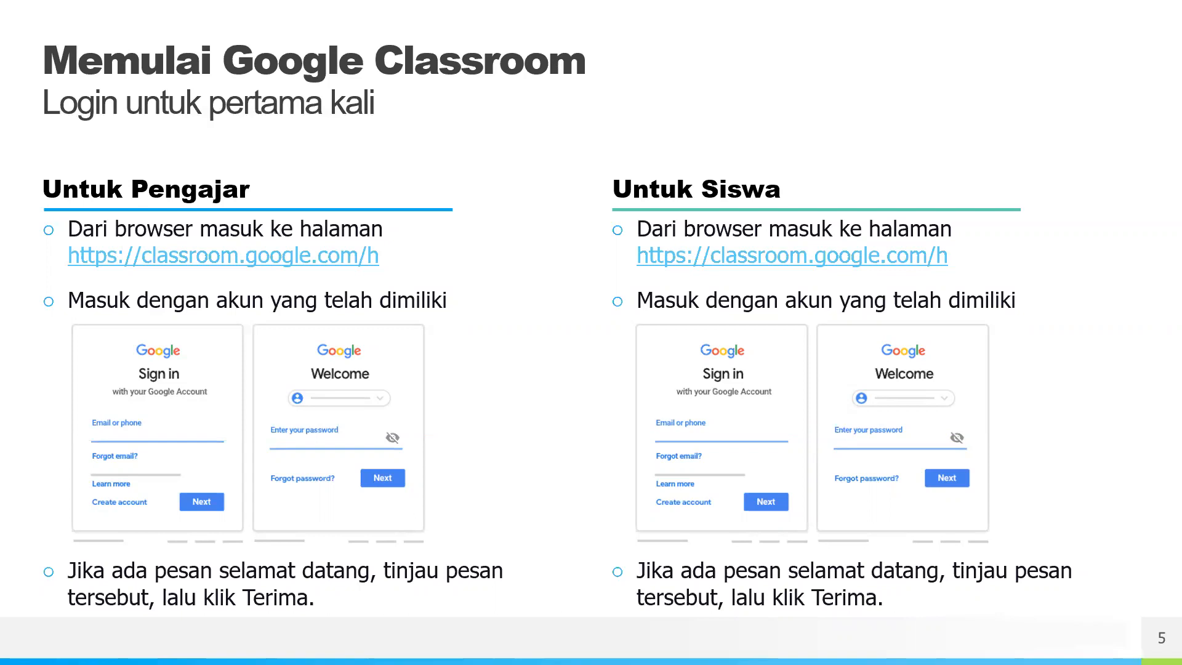
- Exit the slideshow and return to editing slide 5, 'Memulai Google Classroom'
{"action": "key", "text": "Escape"}
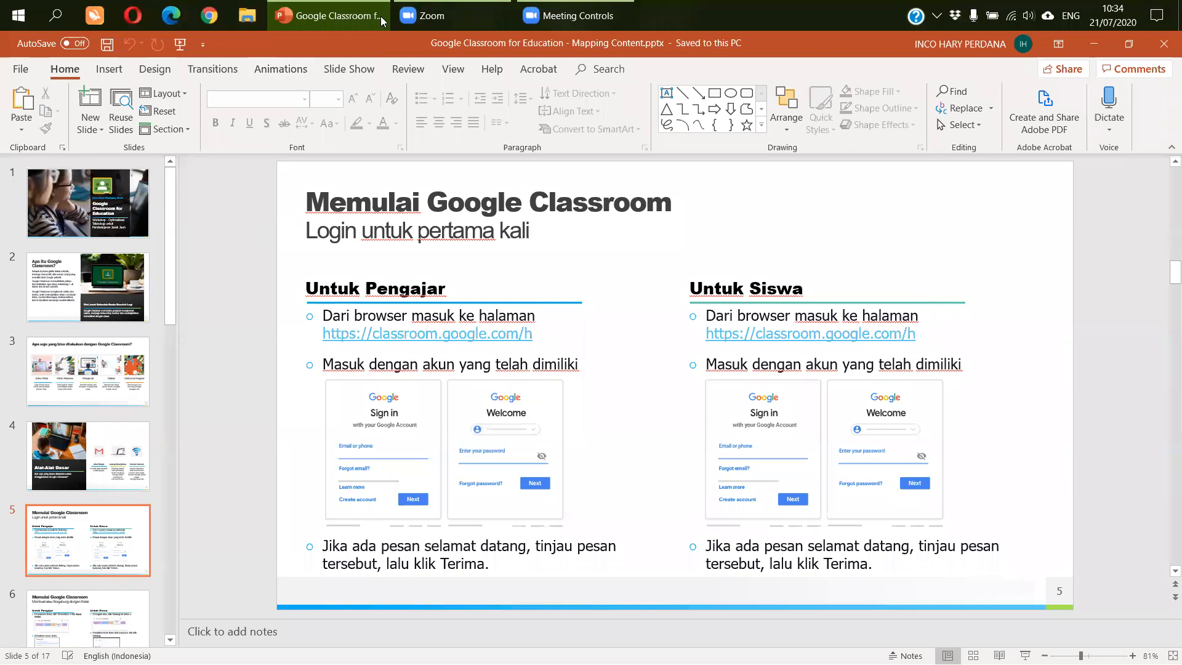
- Load classroom.google.com in Microsoft Edge to reach the Google sign-in page
{"action": "left_click", "coordinate": [172, 15]}
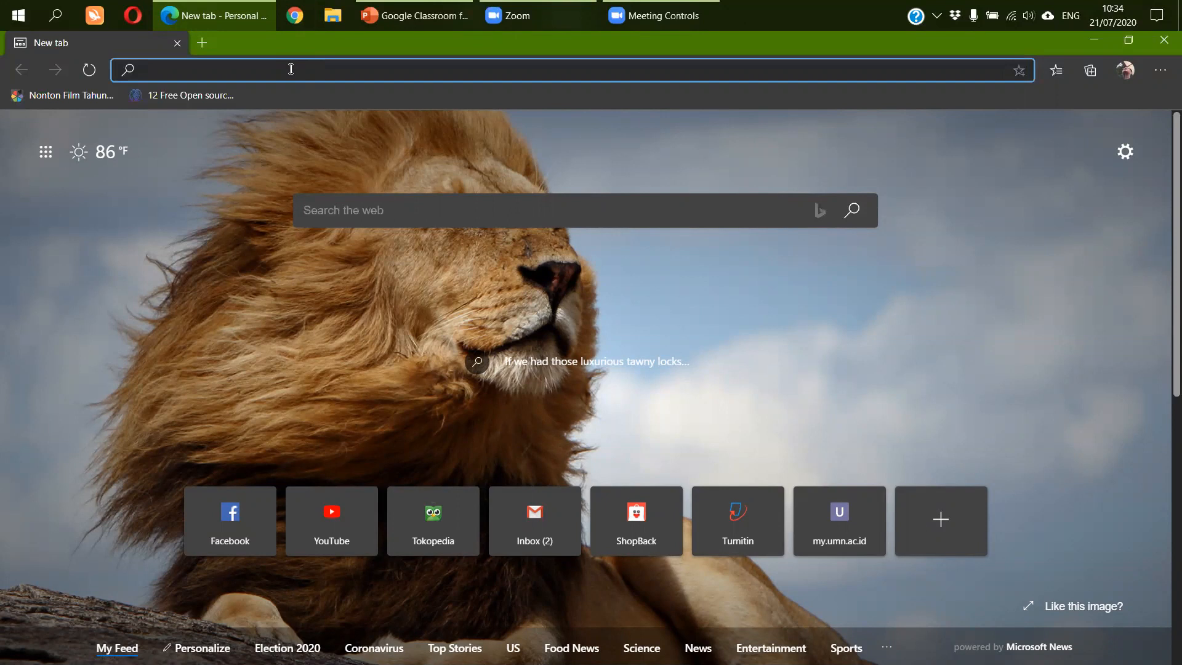
{"action": "type", "text": "classroom.google.com"}
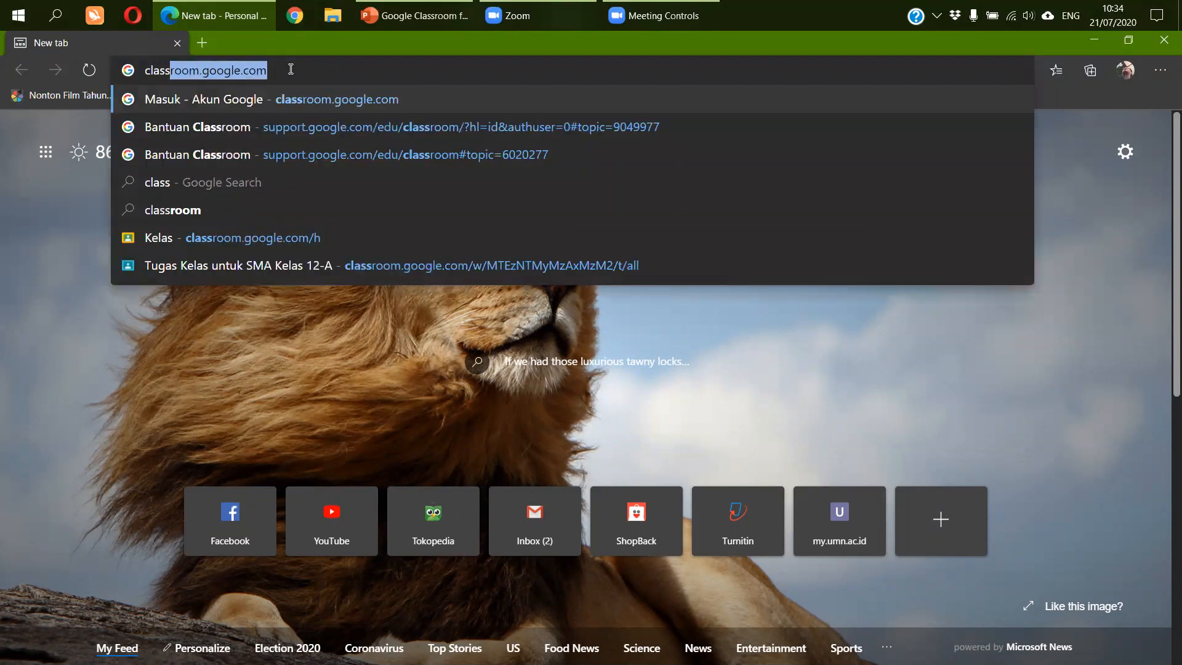
{"action": "key", "text": "Right"}
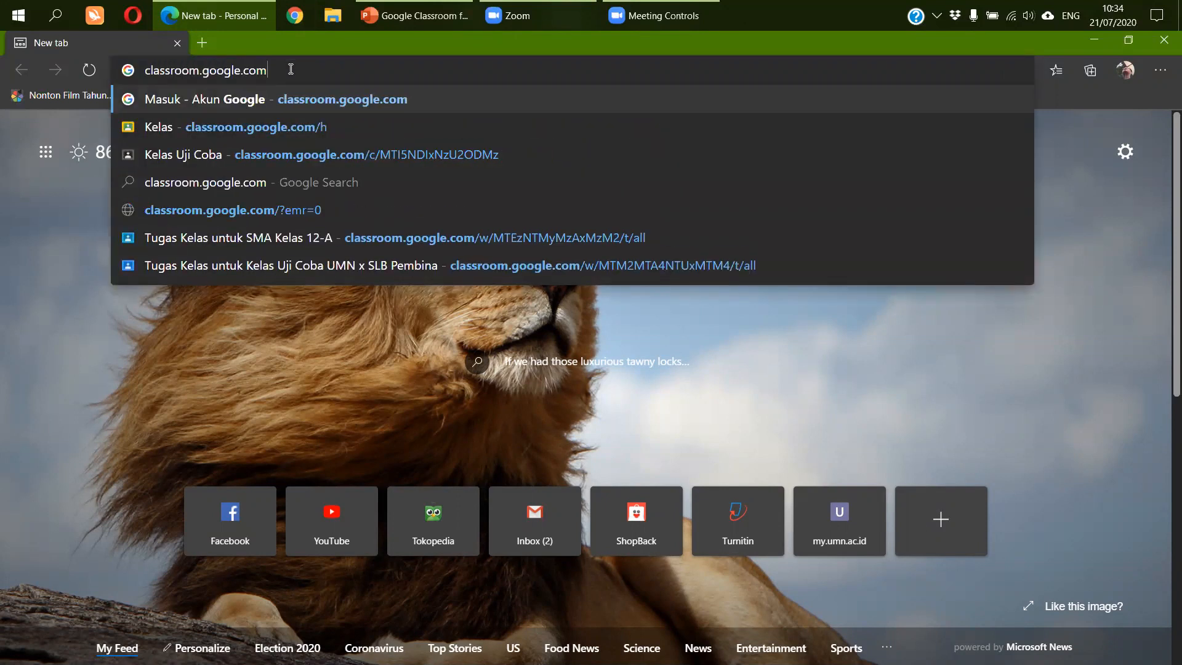
{"action": "key", "text": "Return"}
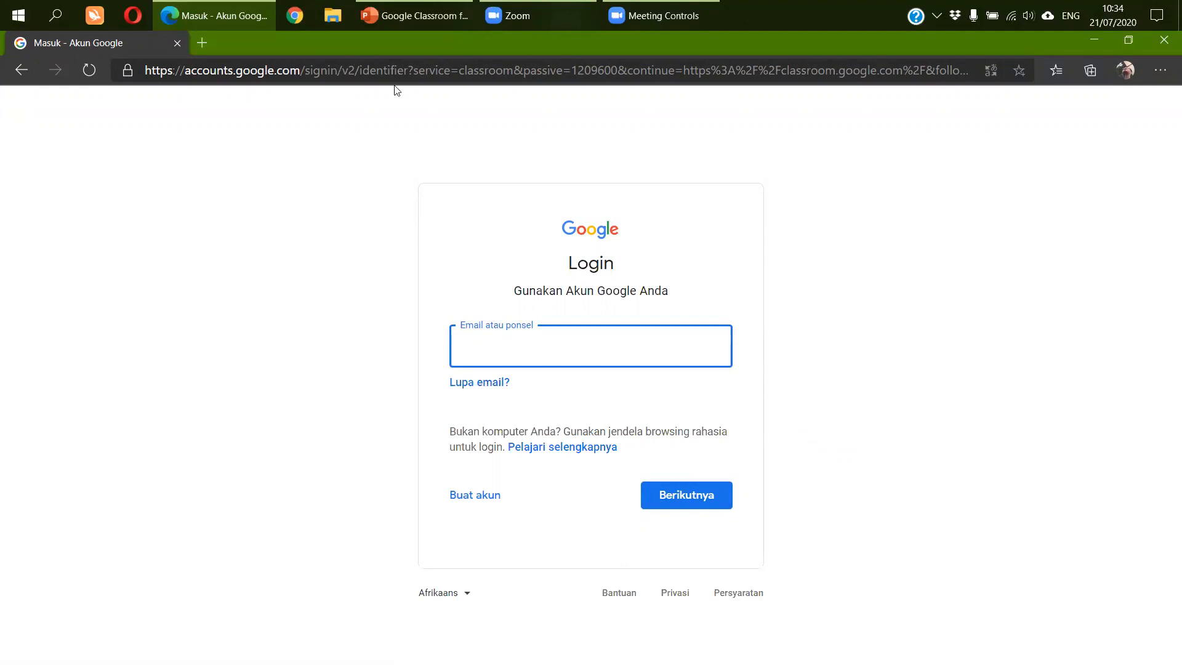
- Load classroom.google.com in Google Chrome to reach its sign-in page
{"action": "left_click", "coordinate": [302, 20]}
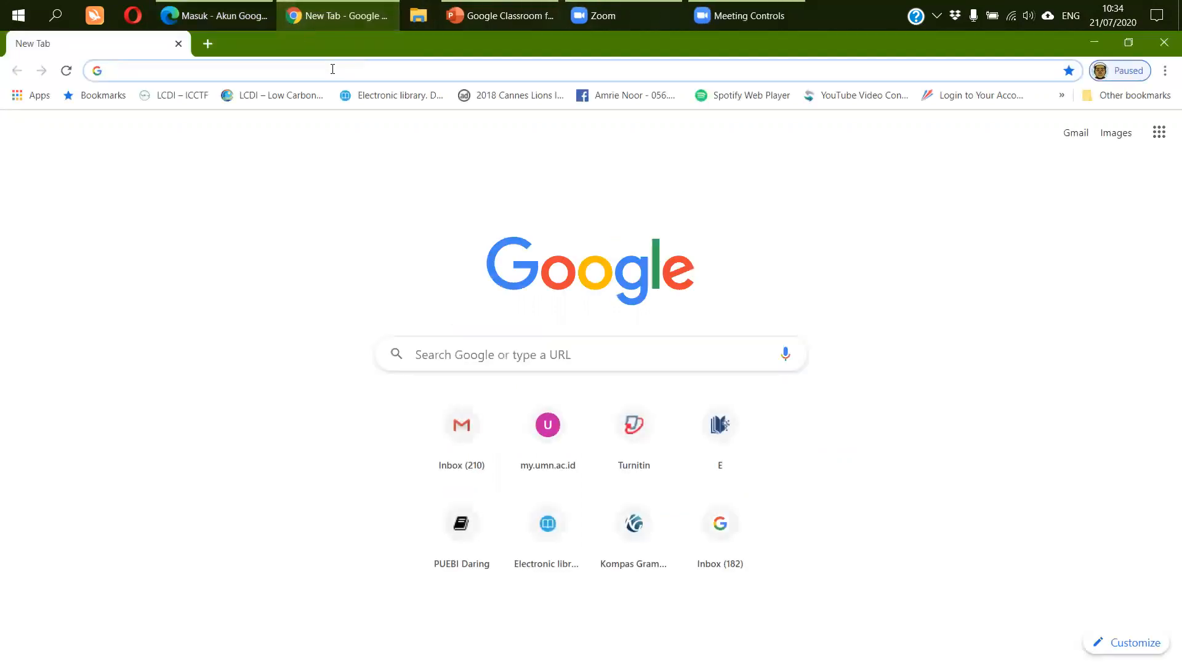
{"action": "left_click", "coordinate": [332, 69]}
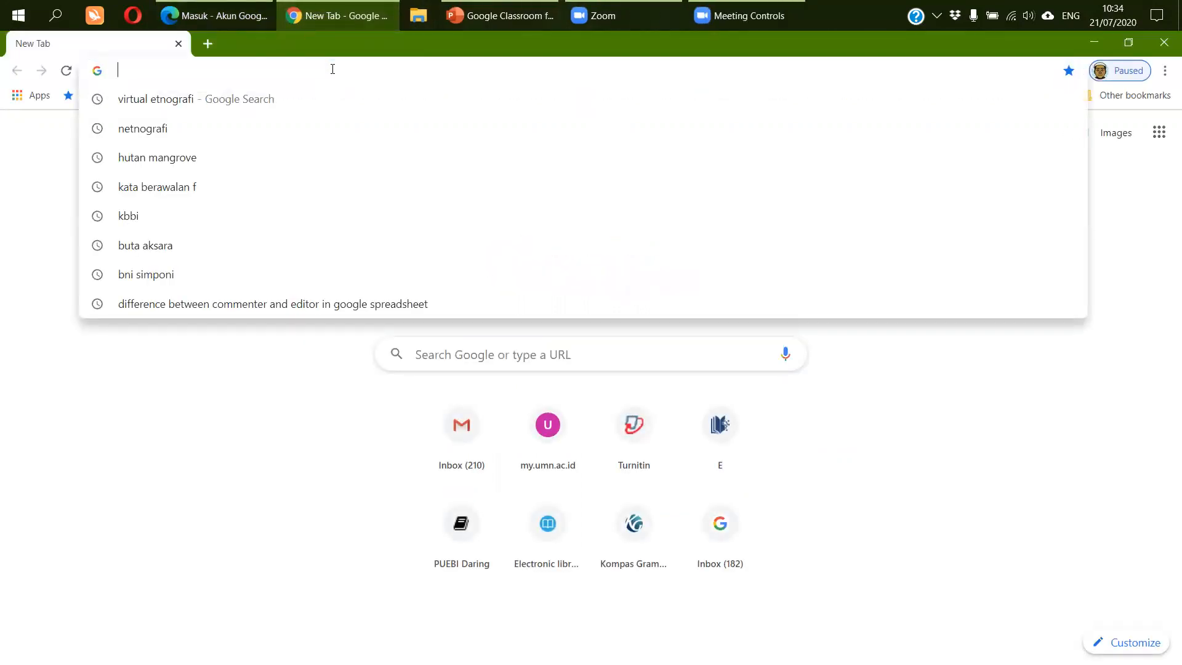
{"action": "type", "text": "cl"}
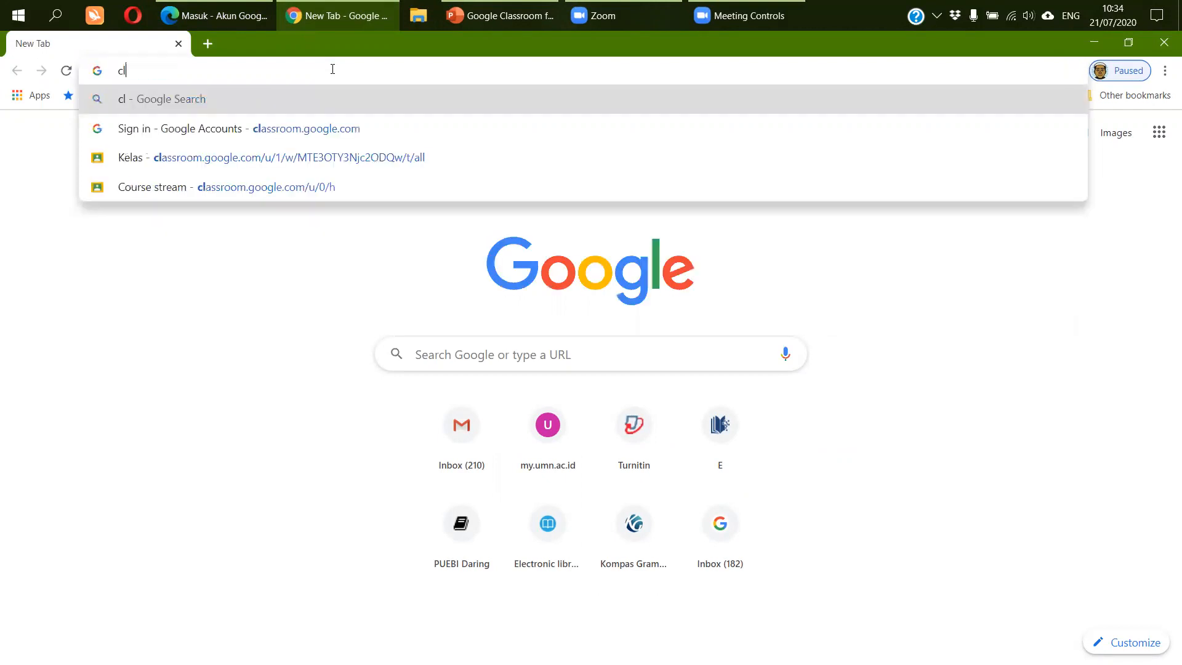
{"action": "type", "text": "assro"}
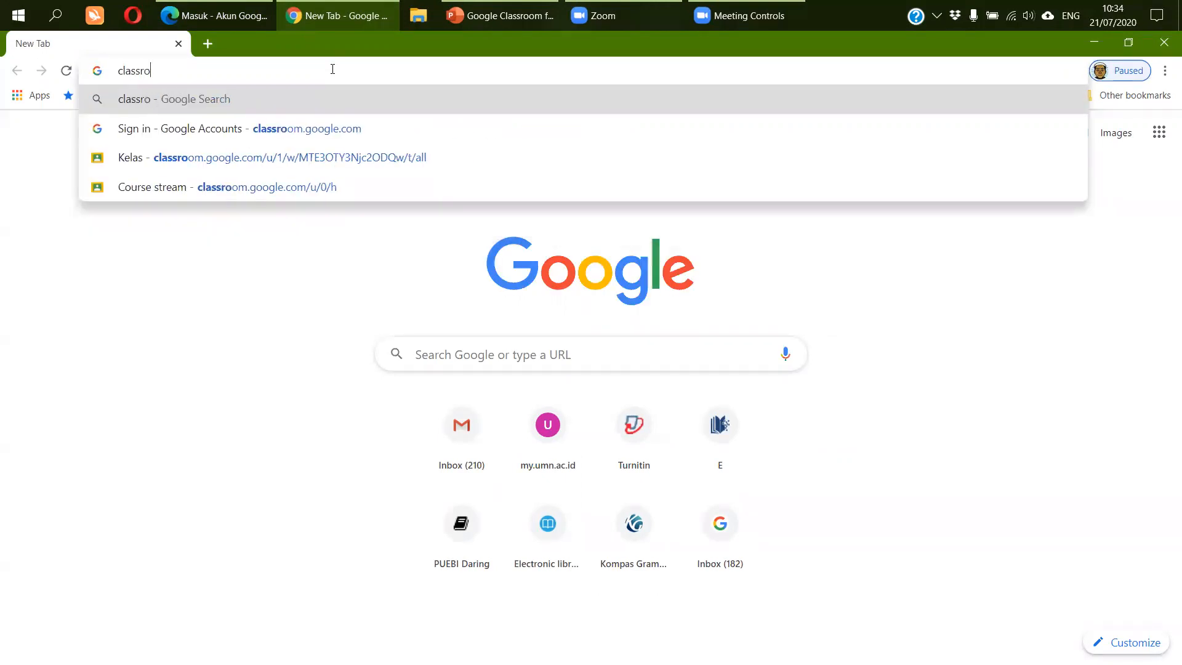
{"action": "type", "text": "om/"}
{"action": "key", "text": "BackSpace"}
{"action": "type", "text": "."}
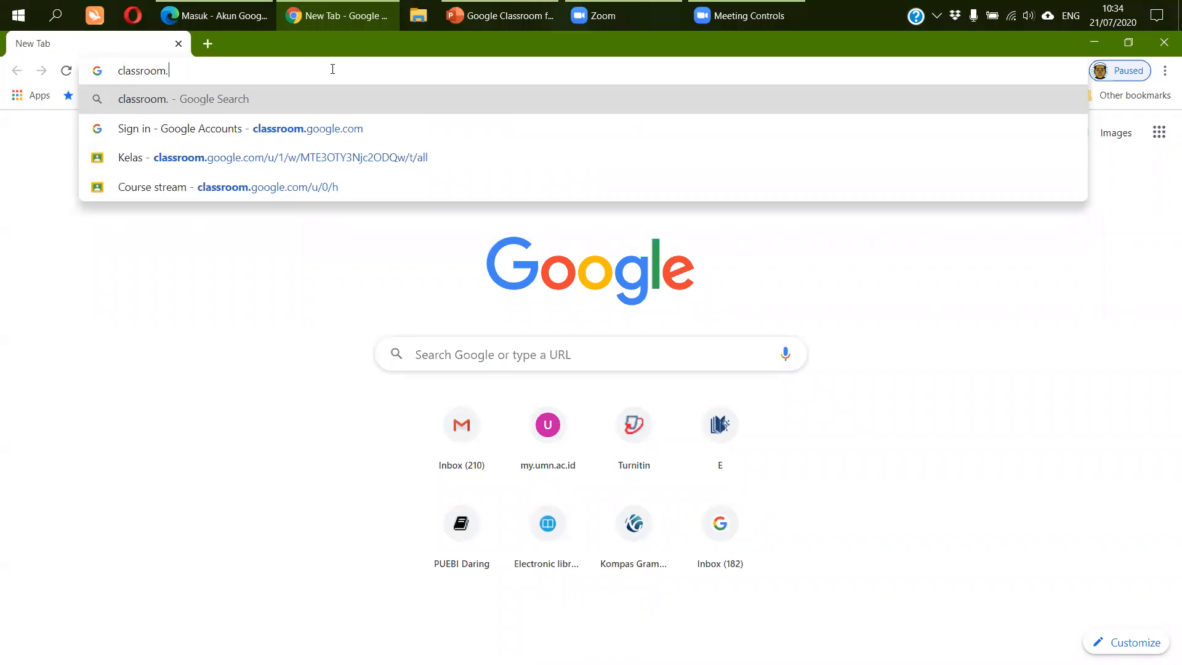
{"action": "type", "text": "google.c"}
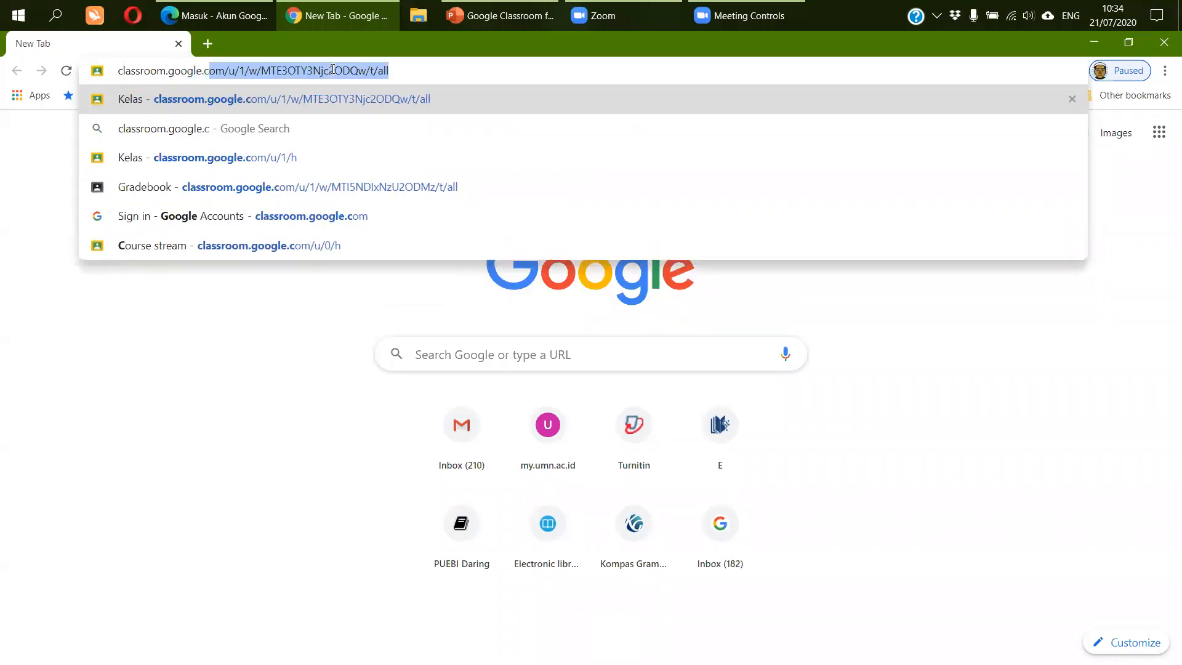
{"action": "type", "text": "om"}
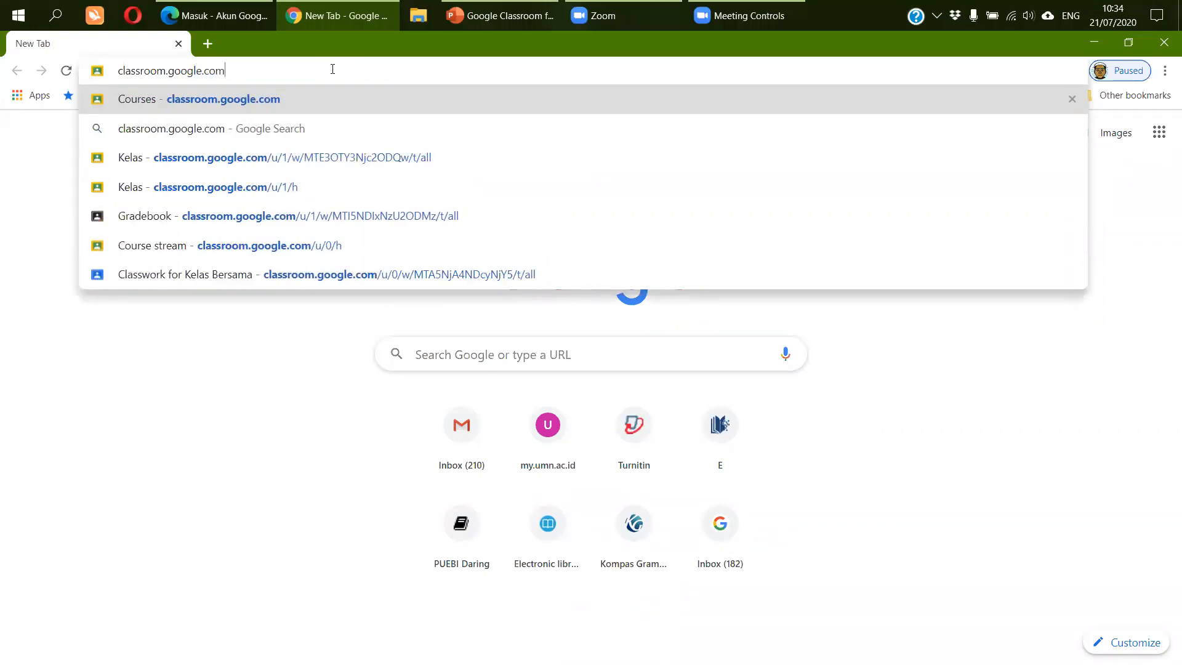
{"action": "key", "text": "Return"}
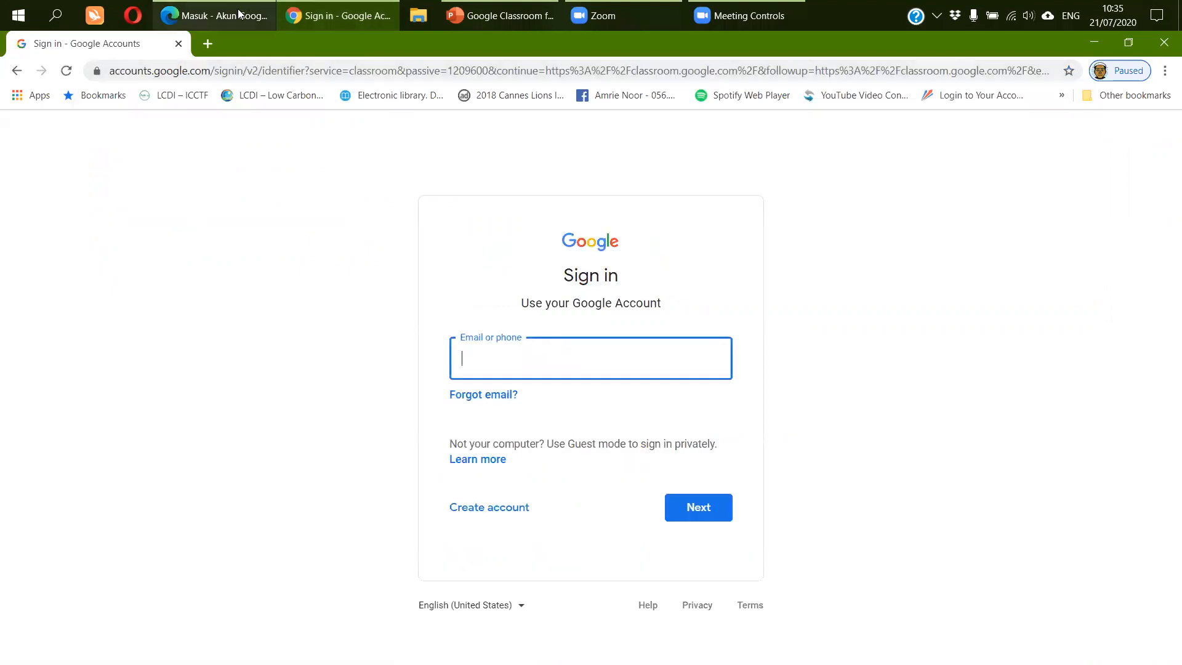
- In Edge, sign in with the saved account email and its password to reach Classroom
{"action": "left_click", "coordinate": [214, 15]}
{"action": "left_click", "coordinate": [547, 350]}
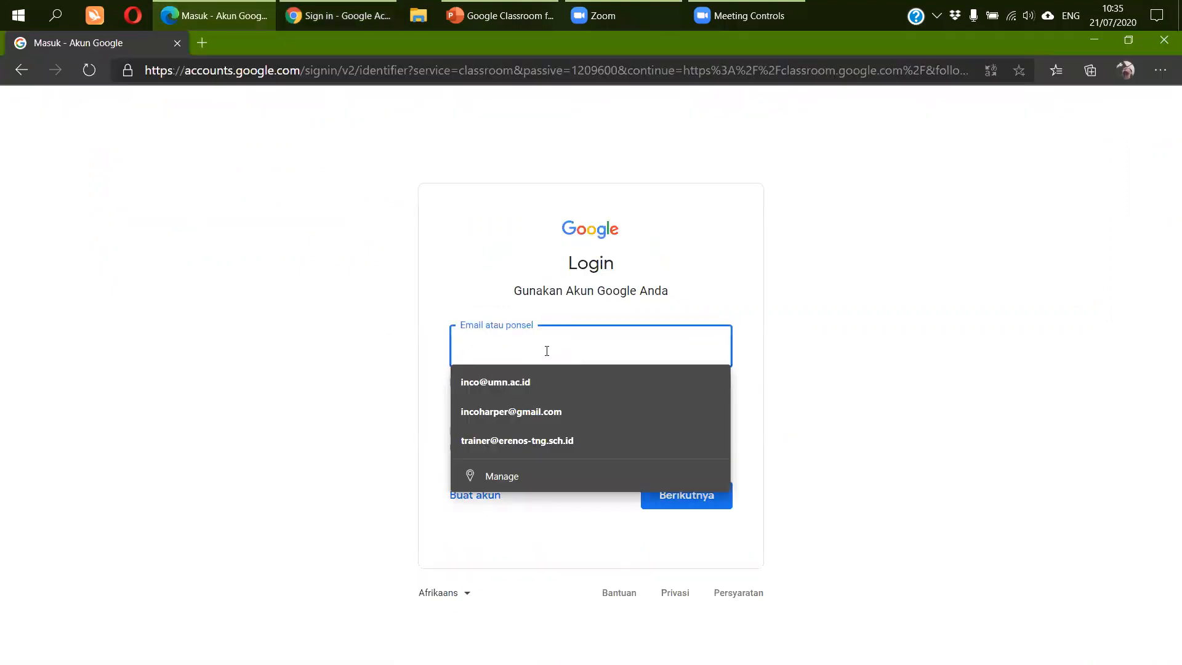
{"action": "left_click", "coordinate": [548, 413]}
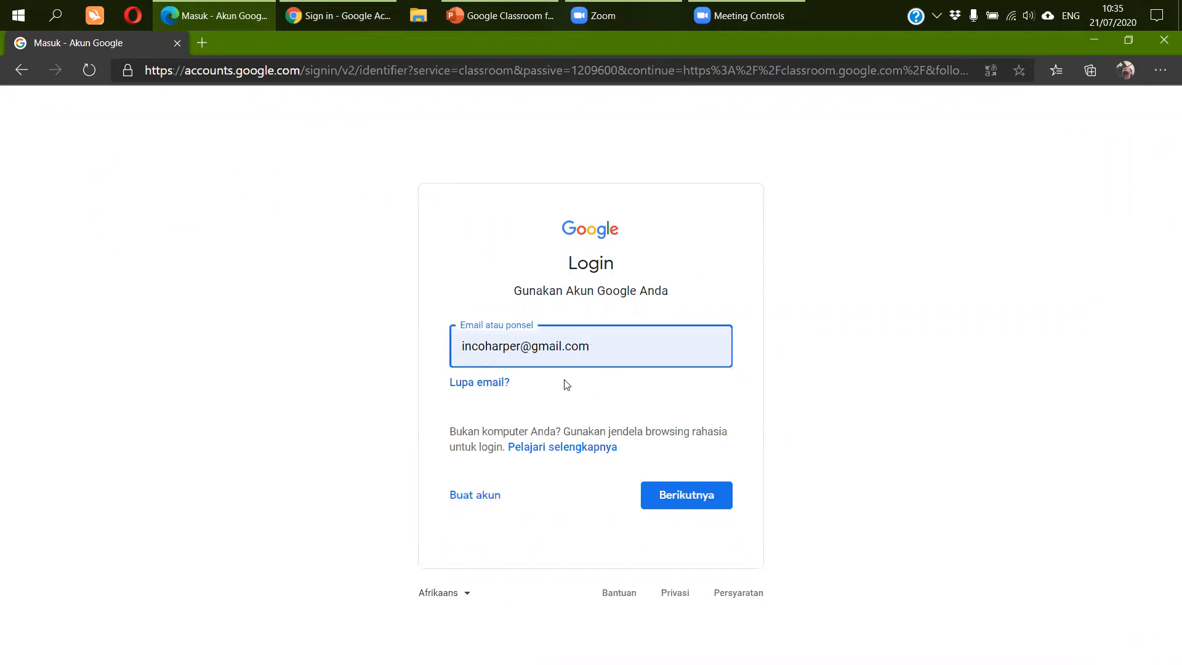
{"action": "left_click", "coordinate": [688, 493]}
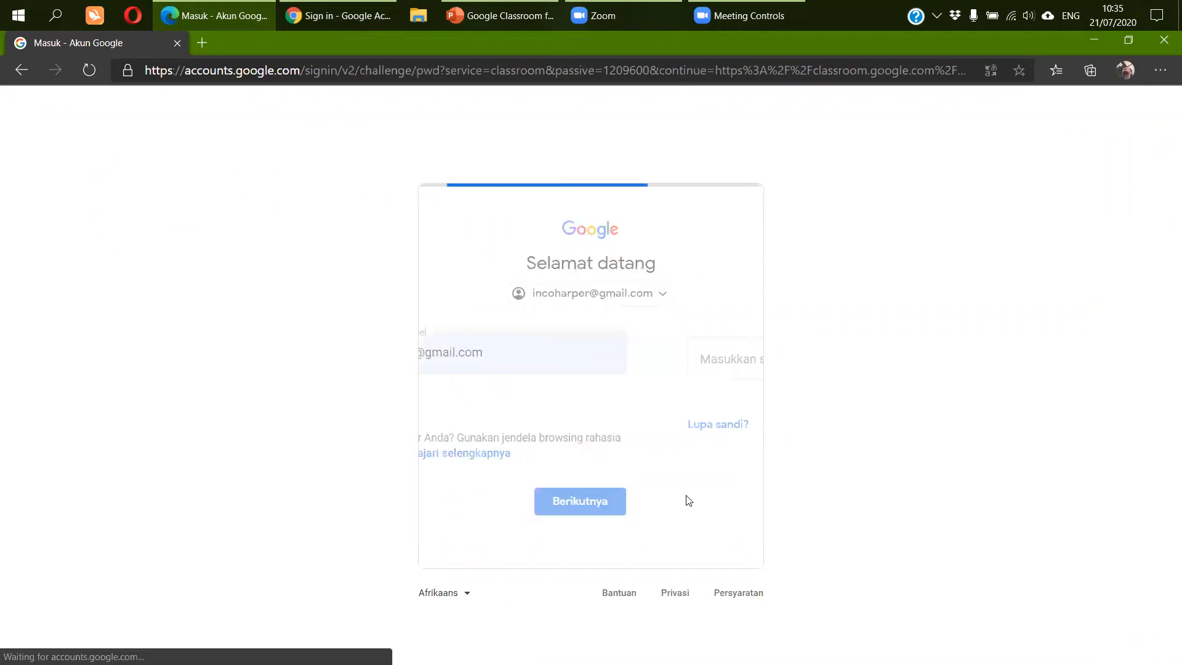
{"action": "type", "text": "••••••••••••"}
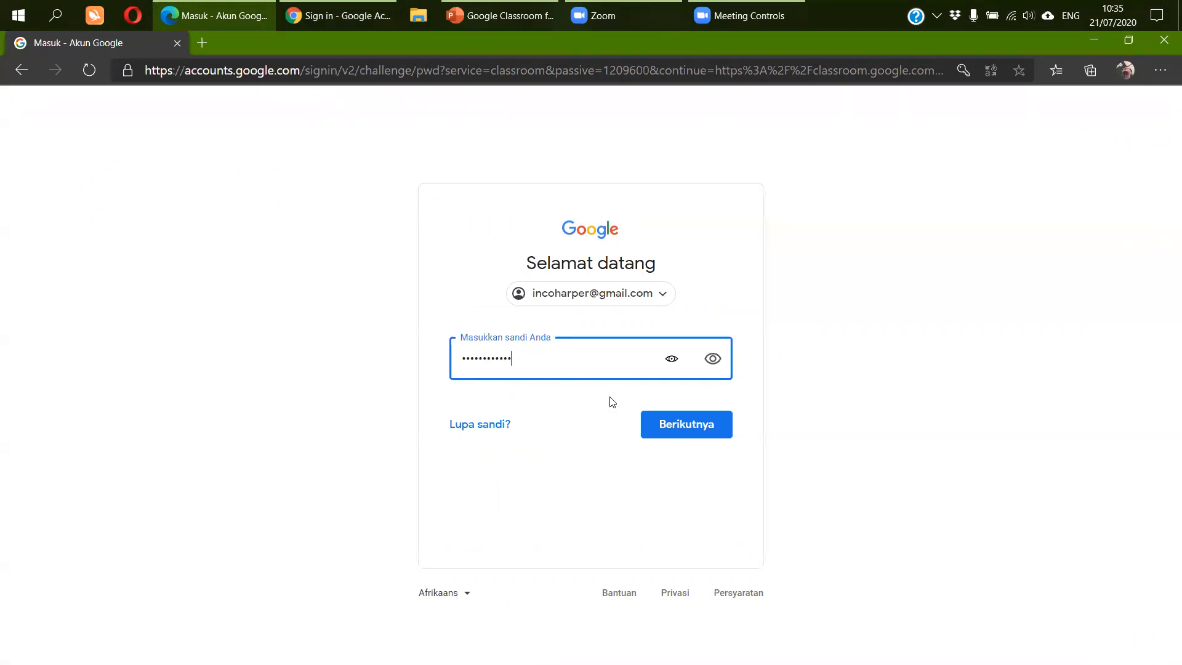
{"action": "left_click", "coordinate": [697, 432]}
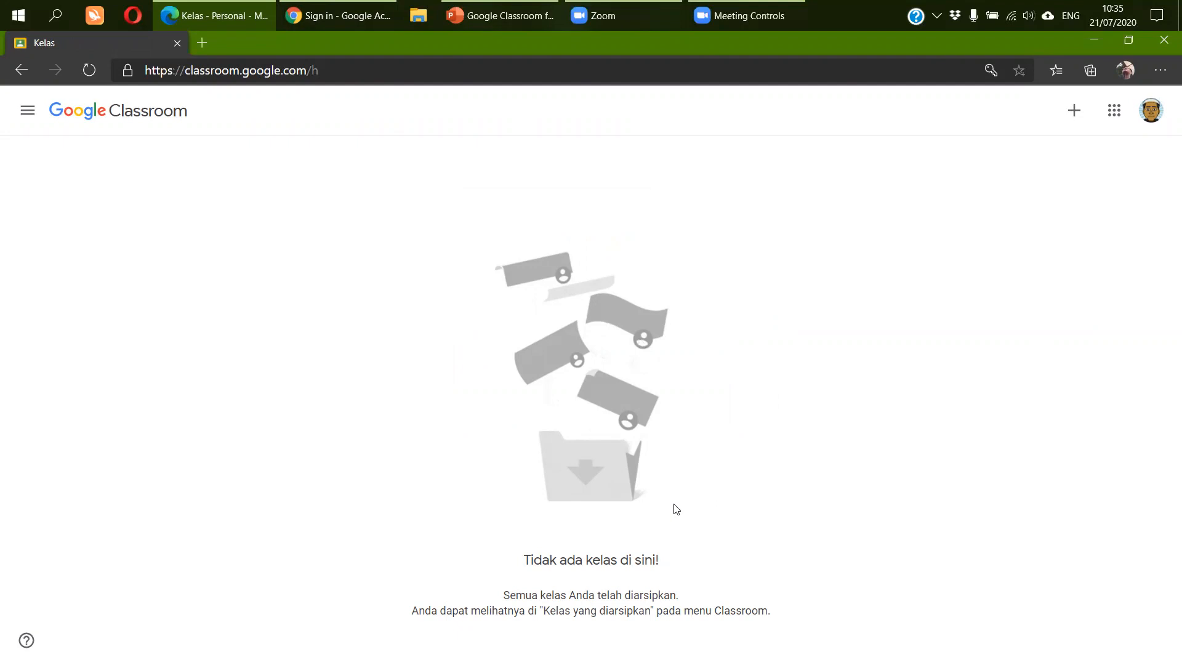
- In Chrome, sign in with the second account's email and password, then return to Edge
{"action": "left_click", "coordinate": [344, 20]}
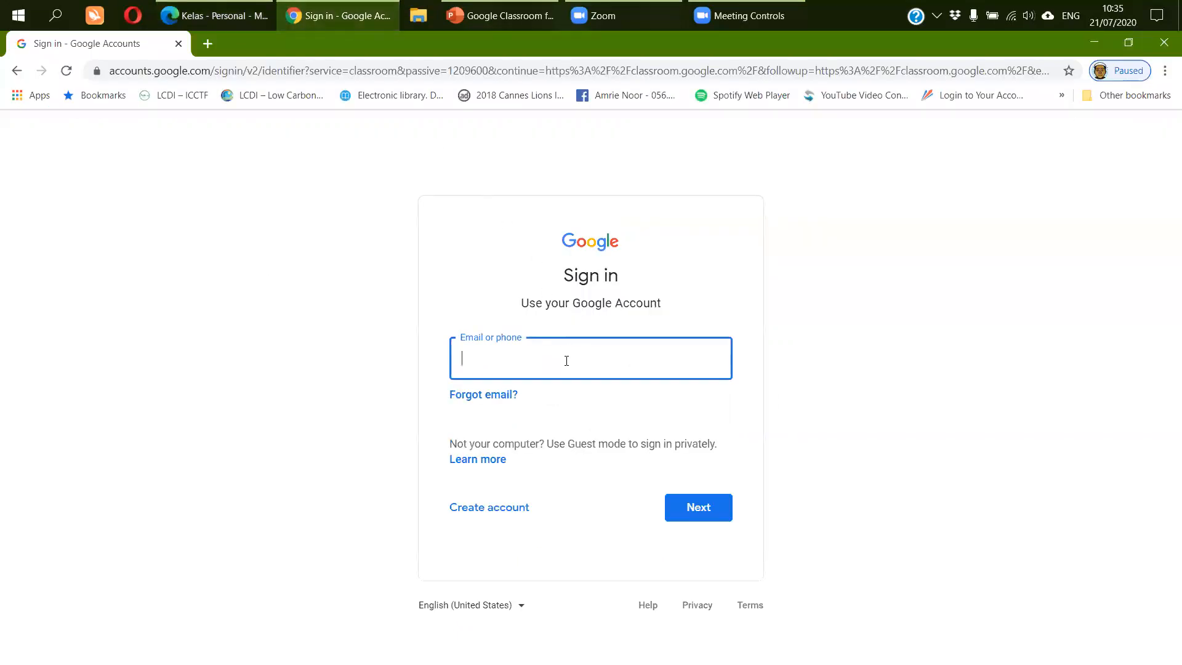
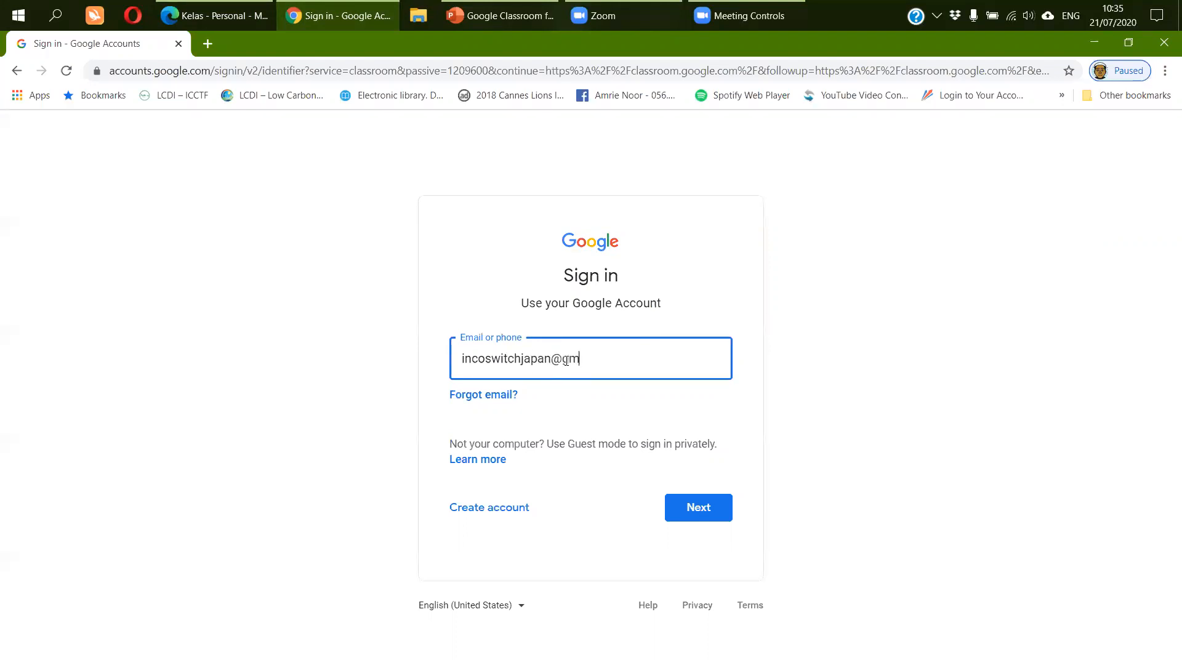
{"action": "key", "text": "Tab"}
{"action": "left_click", "coordinate": [694, 500]}
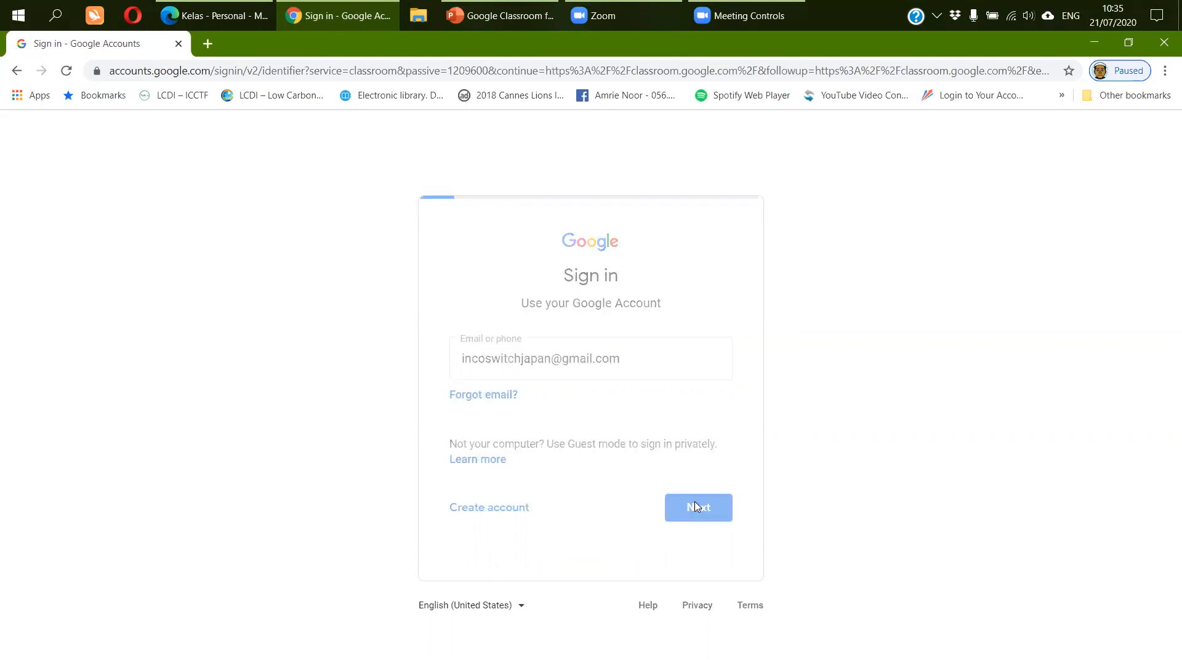
{"action": "type", "text": "•••••••••••••••••"}
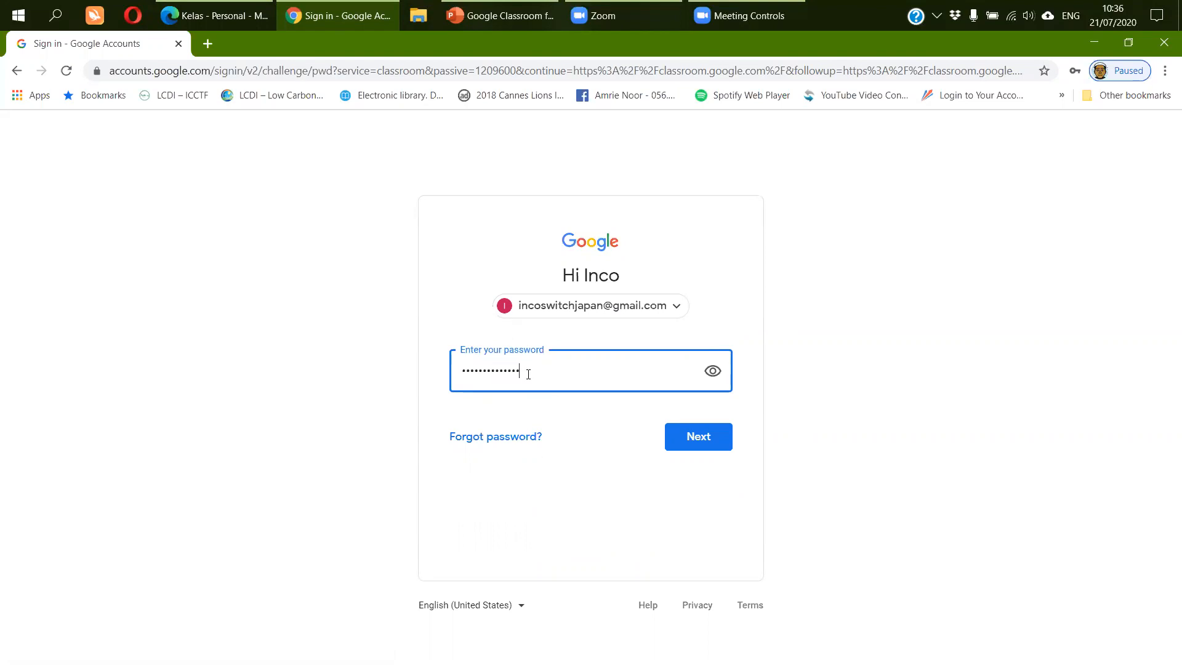
{"action": "left_click", "coordinate": [694, 436]}
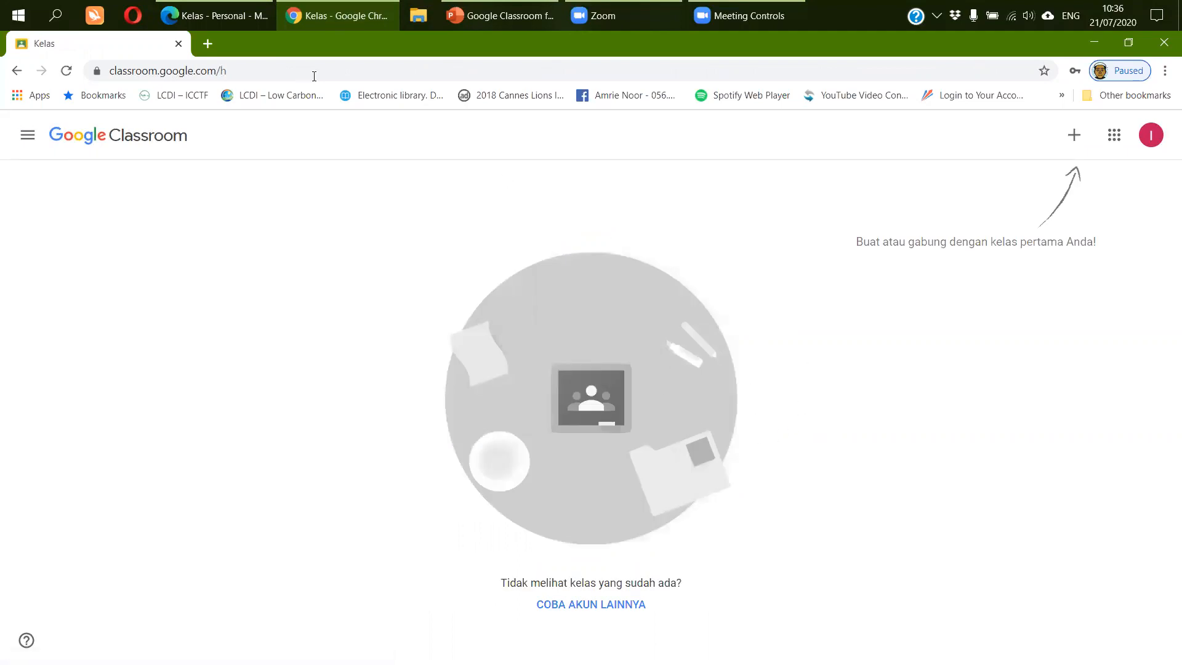
{"action": "left_click", "coordinate": [224, 18]}
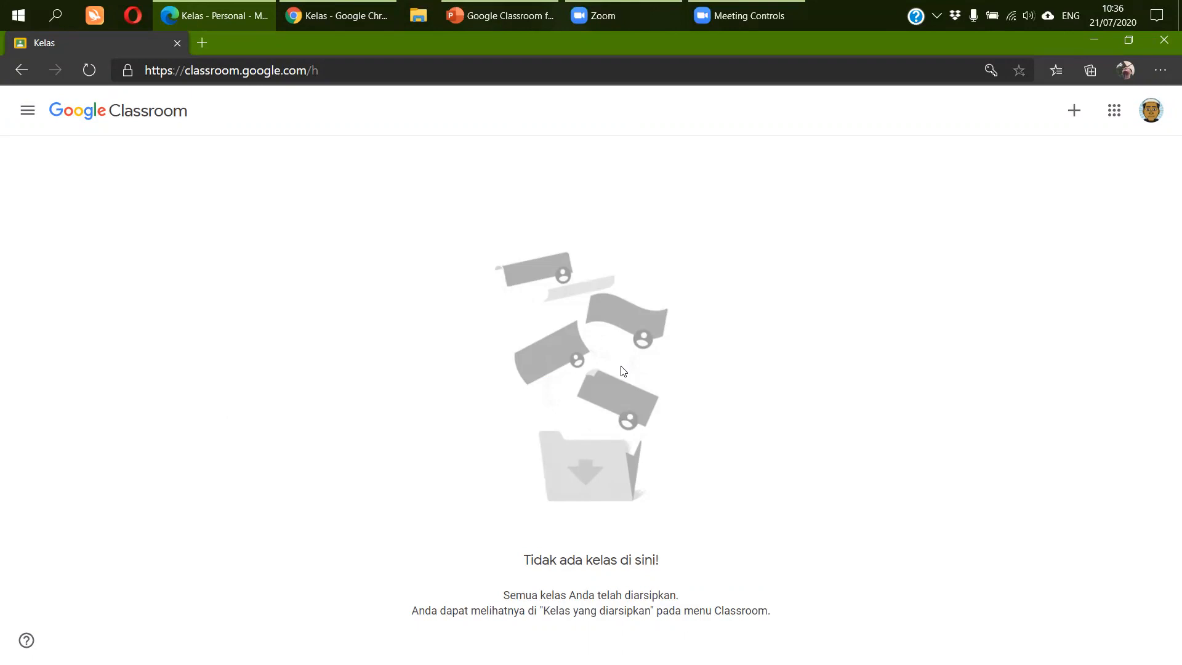
{"action": "left_click", "coordinate": [360, 19]}
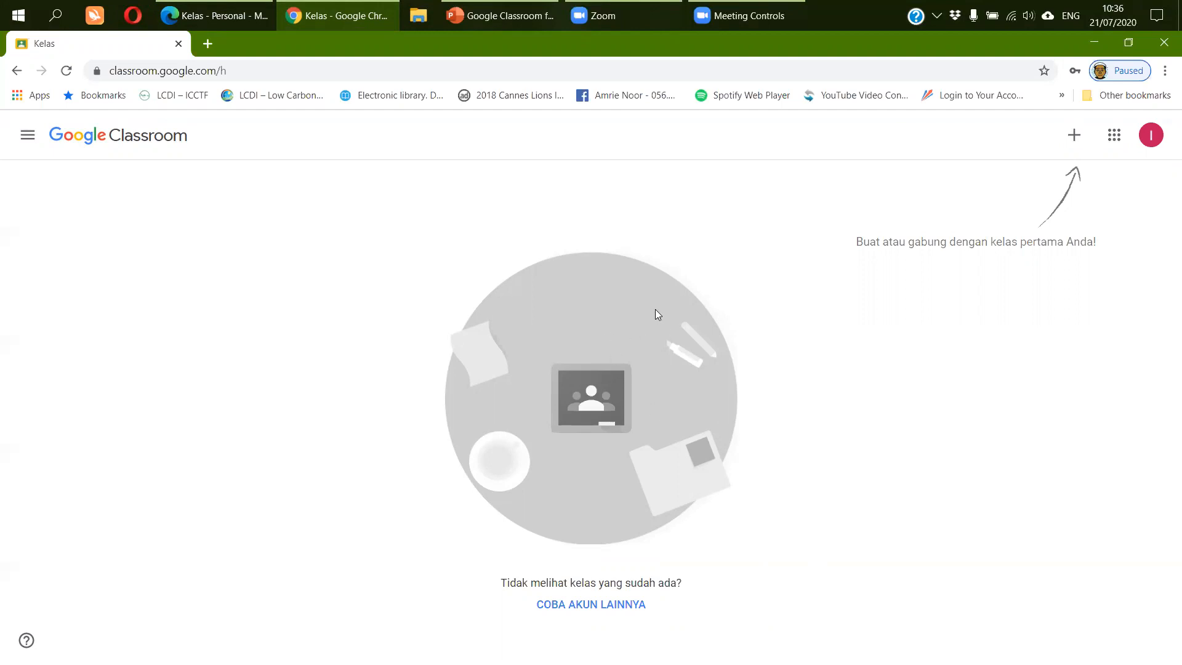
{"action": "left_click", "coordinate": [210, 17]}
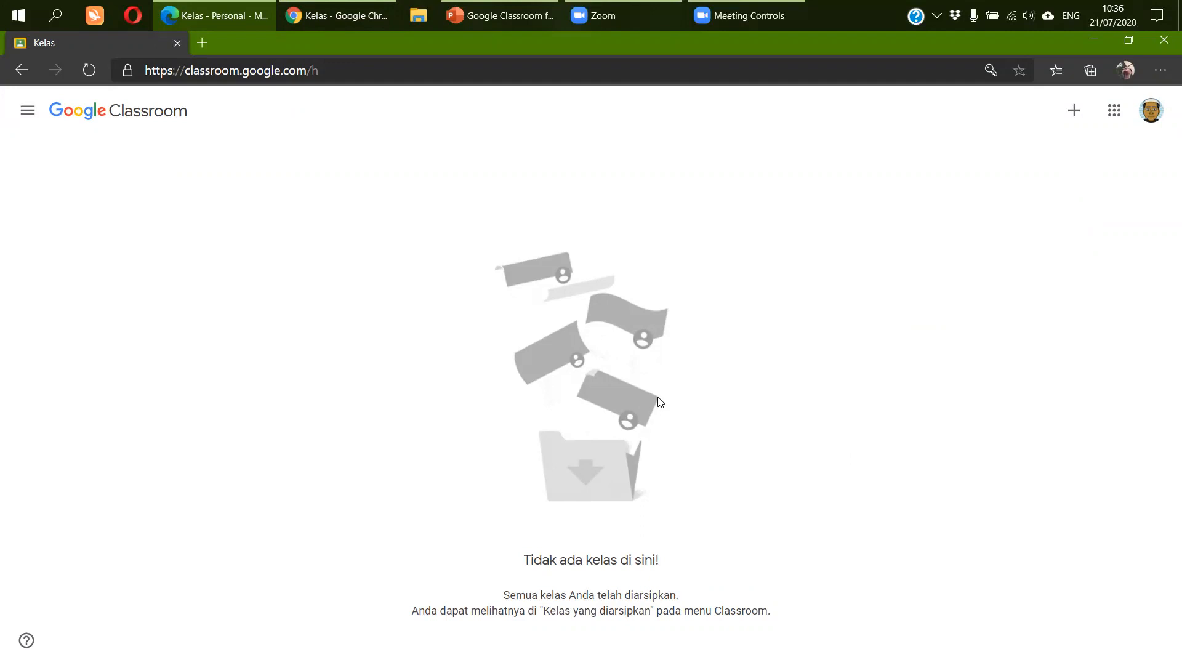
- Start a new class, acknowledge the school-use notice, and name it 'Kelas Simulasi Google'
{"action": "left_click", "coordinate": [1076, 116]}
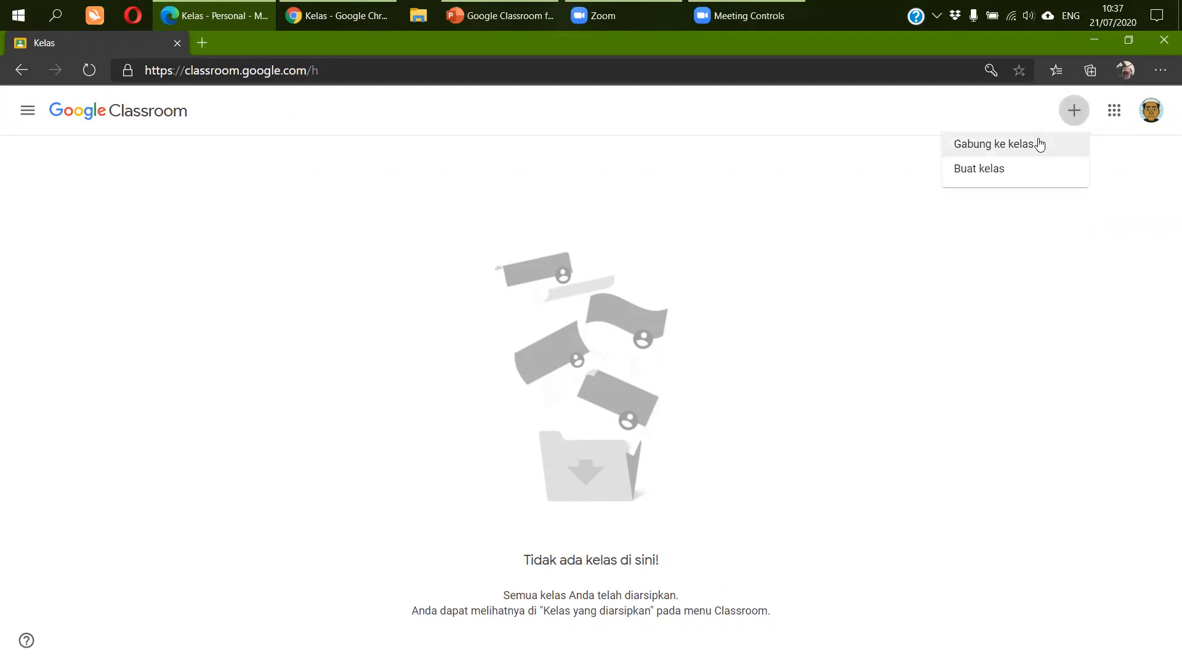
{"action": "left_click", "coordinate": [1049, 170]}
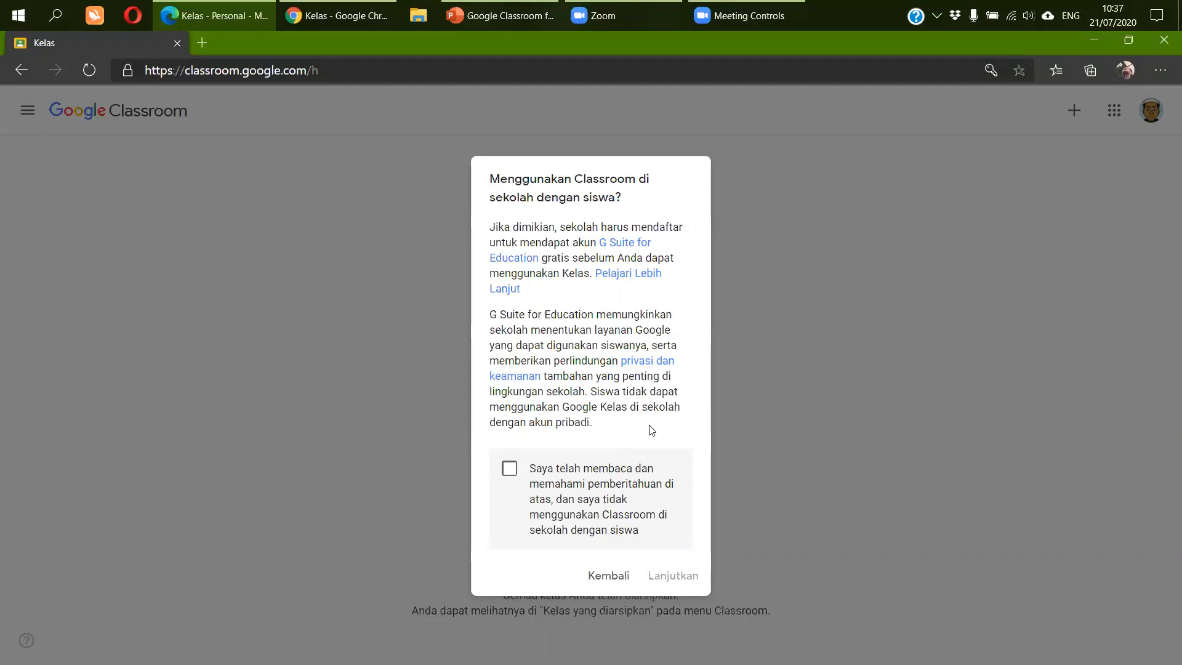
{"action": "left_click", "coordinate": [509, 472]}
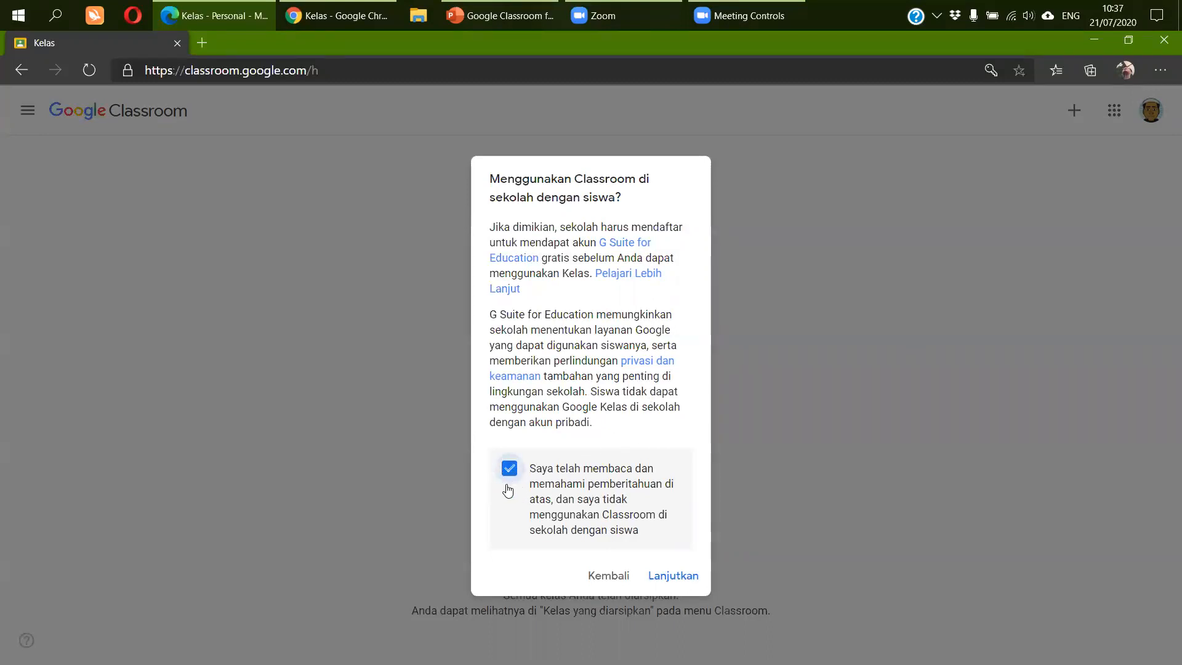
{"action": "left_click", "coordinate": [674, 579]}
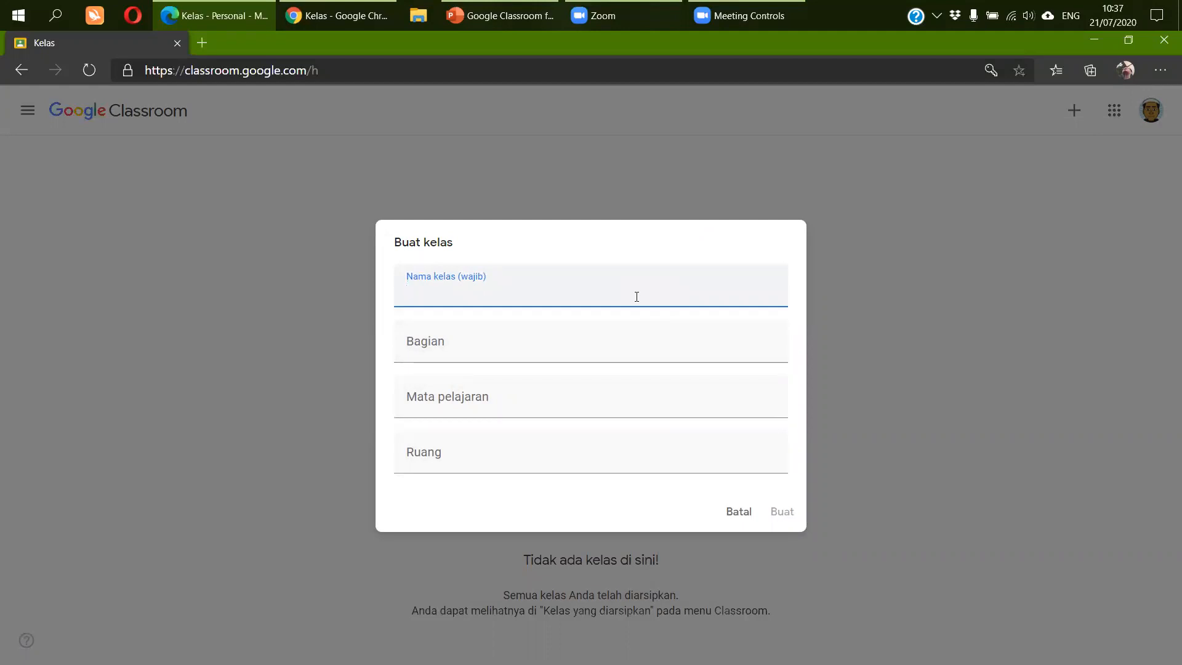
{"action": "type", "text": "Kel"}
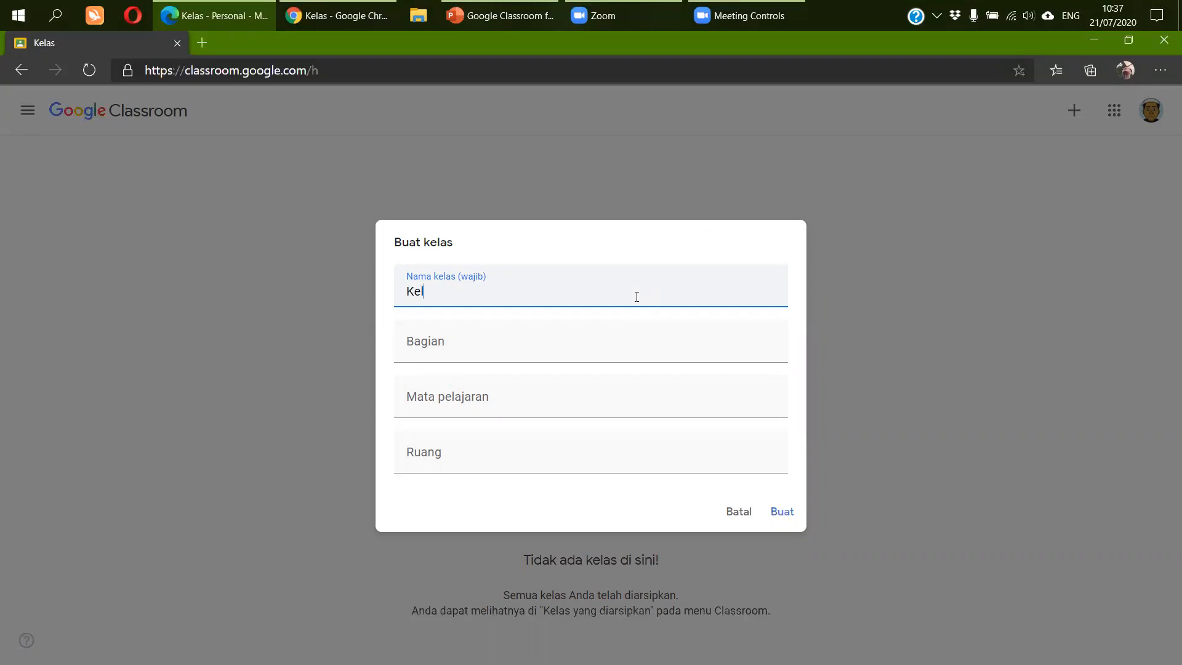
{"action": "type", "text": "as Simulasi Google"}
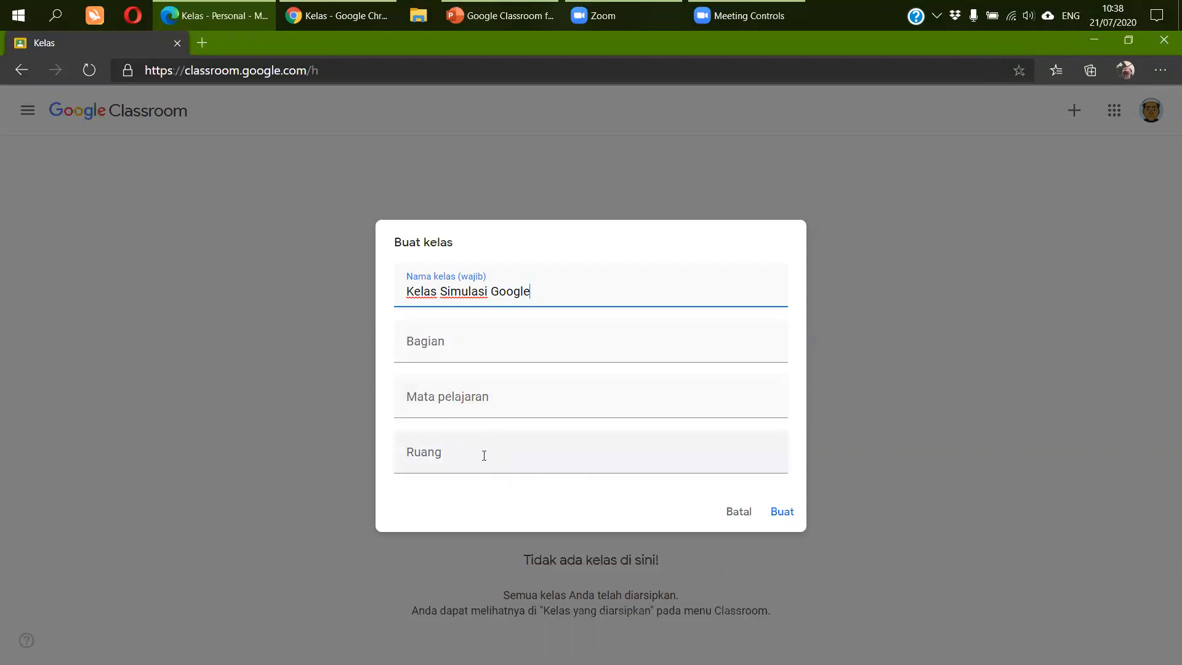
- Create Kelas Simulasi Google, then go to the Kelas home page showing its card
{"action": "left_click", "coordinate": [786, 513]}
{"action": "left_click", "coordinate": [787, 514]}
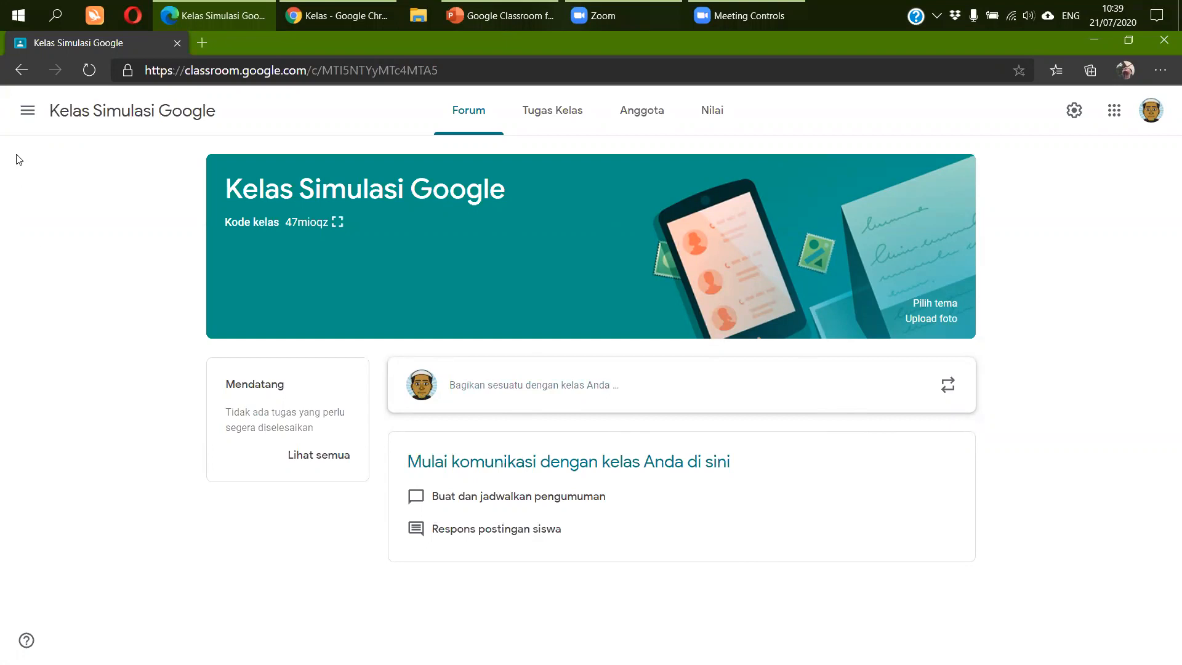
{"action": "left_click", "coordinate": [27, 111]}
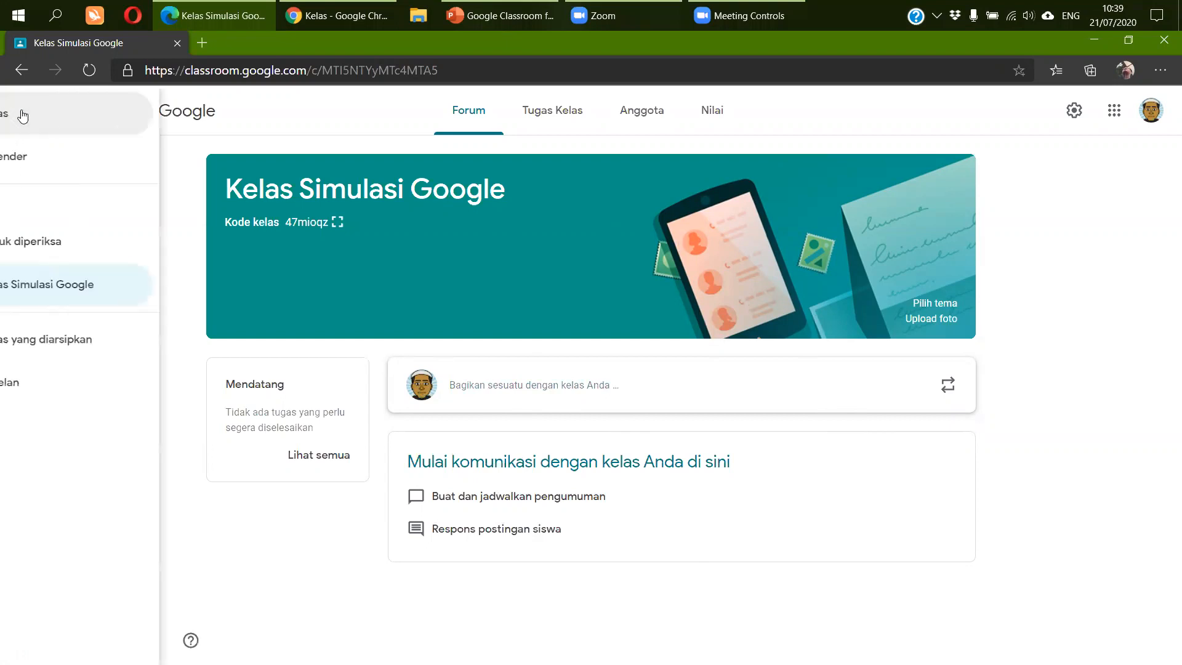
{"action": "left_click", "coordinate": [283, 100]}
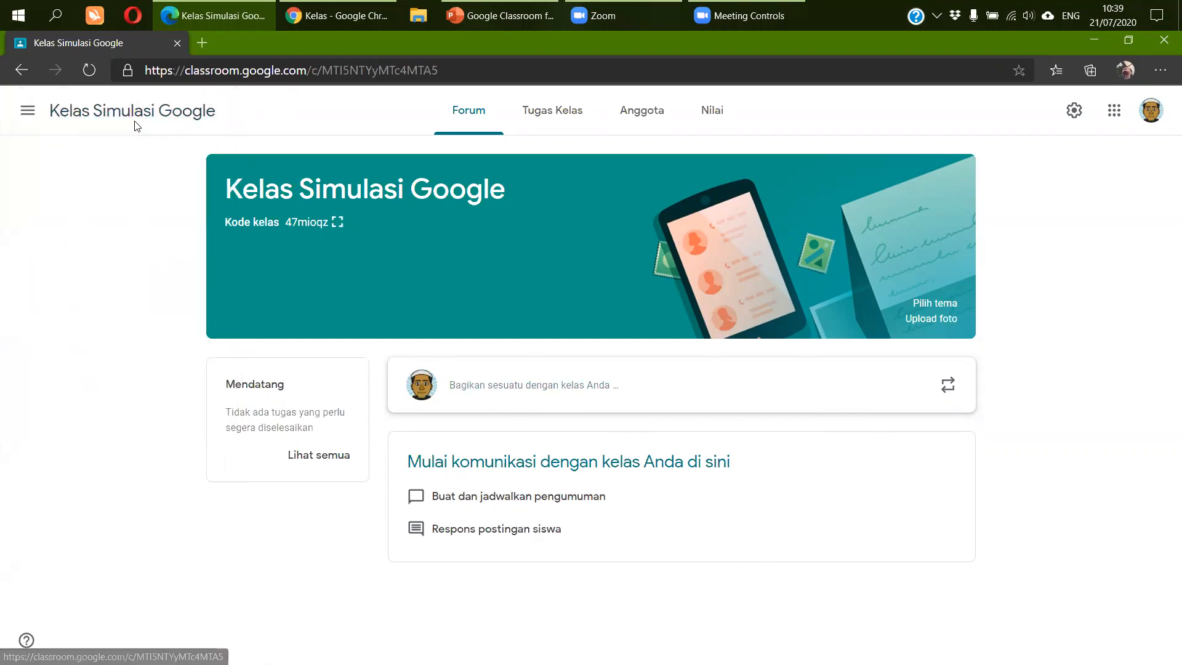
{"action": "left_click", "coordinate": [27, 114]}
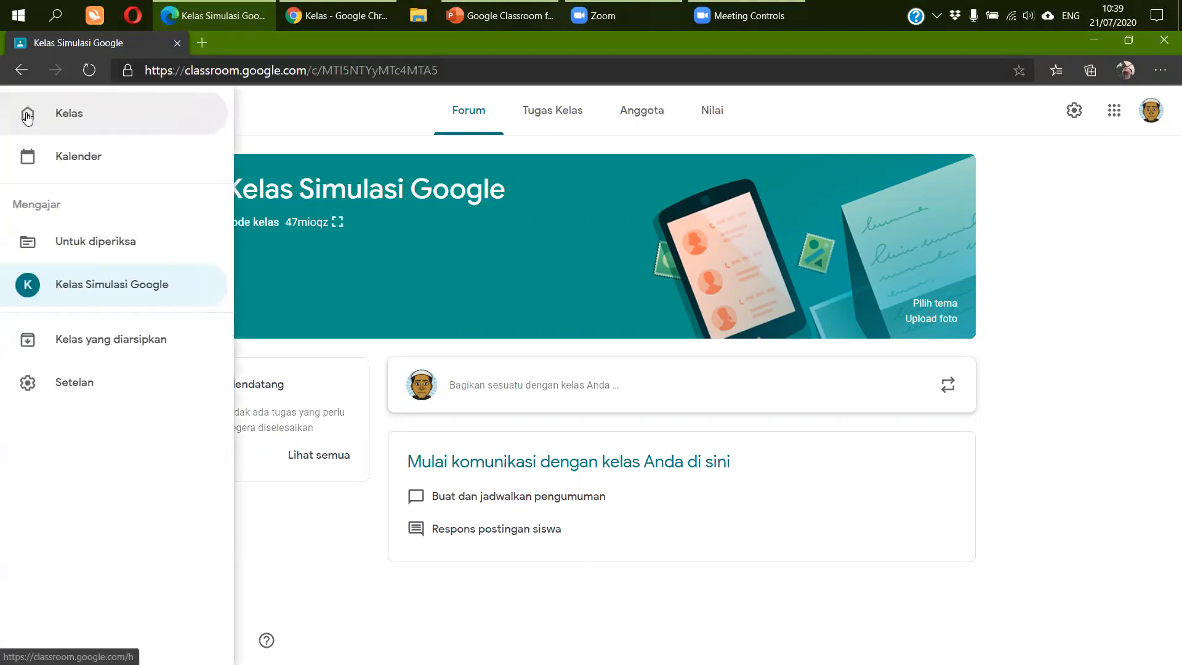
{"action": "left_click", "coordinate": [74, 115]}
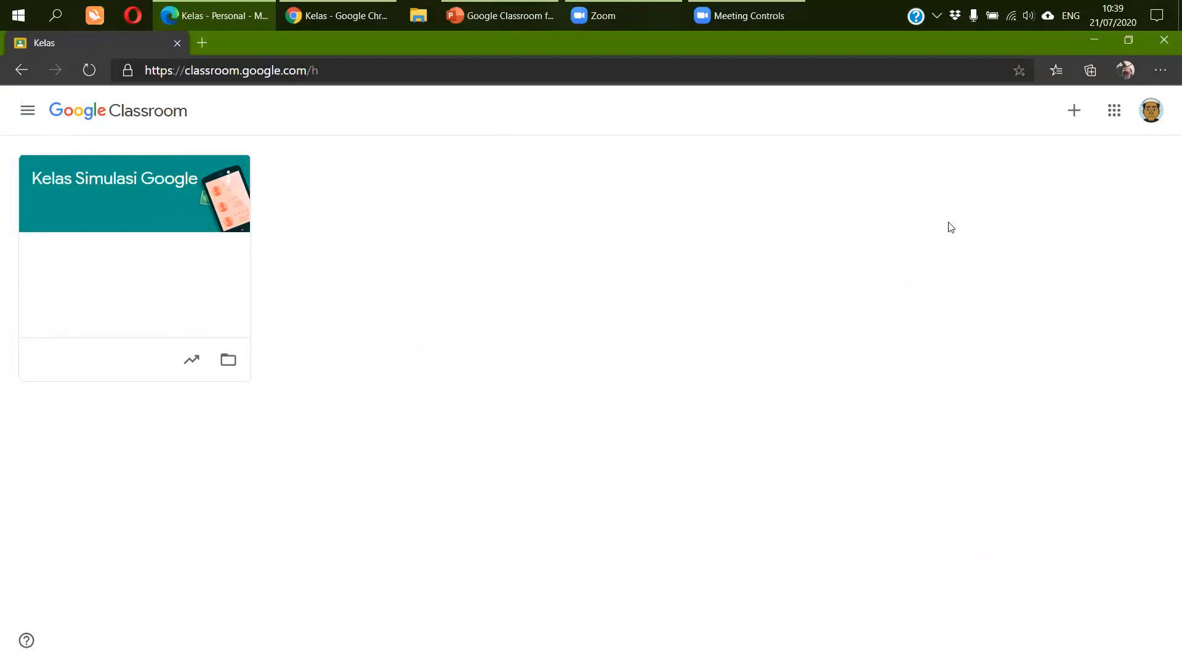
- Create a second class named 'Kelas Ujicoba Google' after acknowledging the school notice
{"action": "left_click", "coordinate": [1074, 116]}
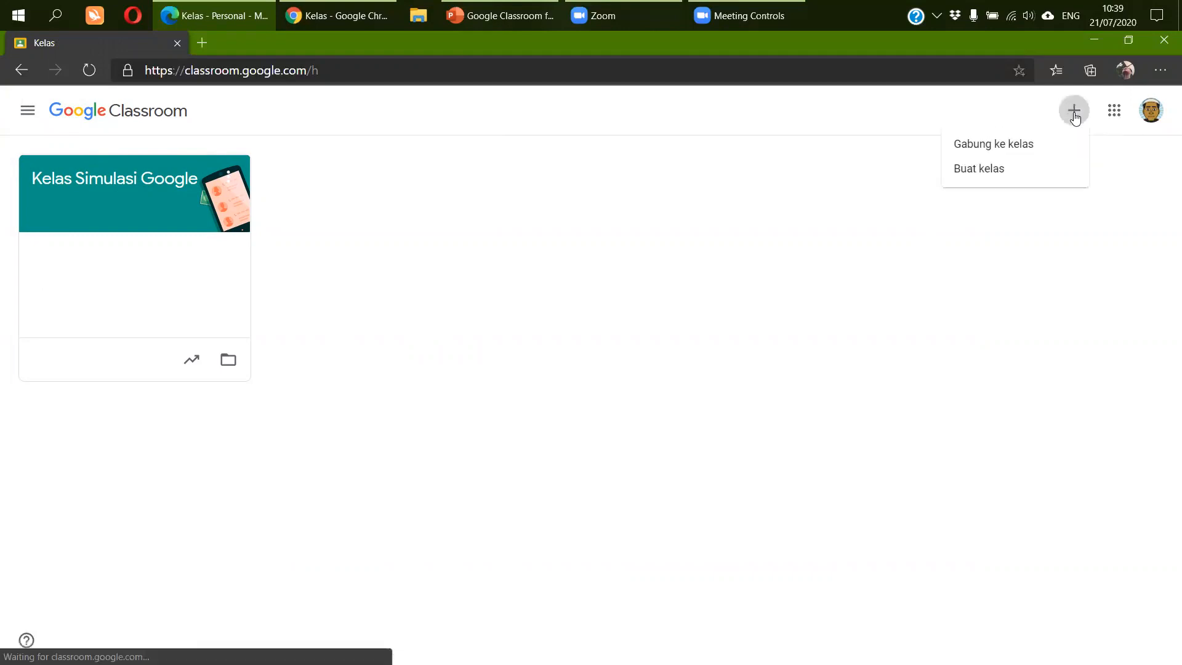
{"action": "left_click", "coordinate": [1079, 114]}
{"action": "left_click", "coordinate": [1079, 114]}
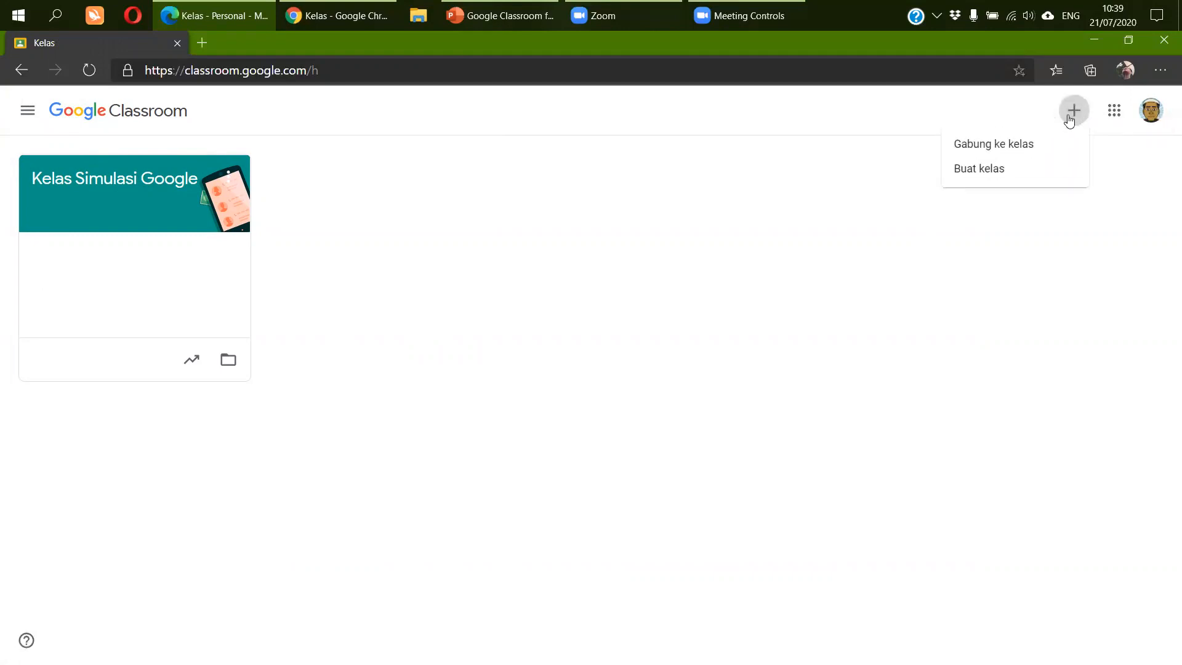
{"action": "left_click", "coordinate": [1039, 170]}
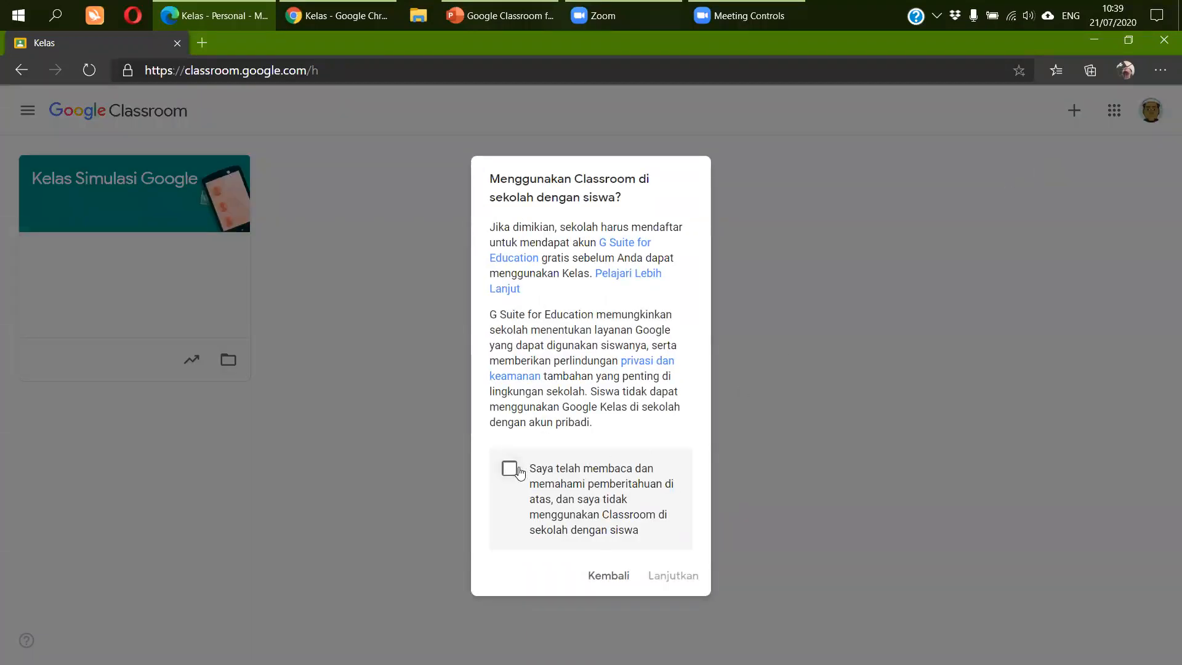
{"action": "left_click", "coordinate": [509, 471]}
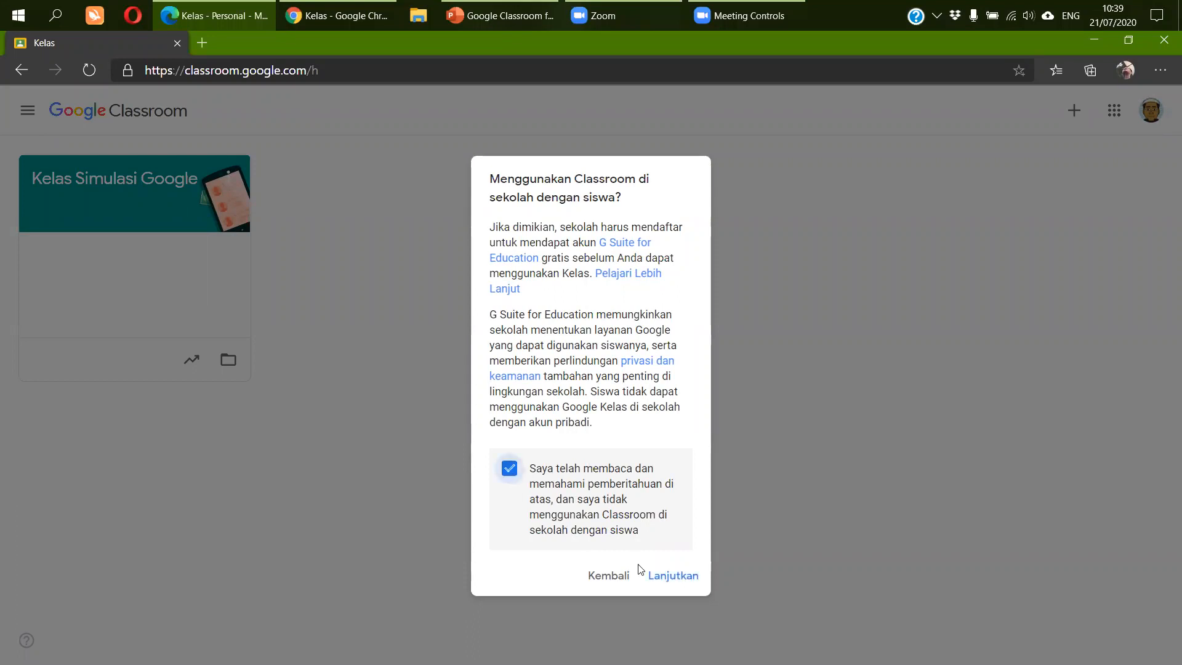
{"action": "left_click", "coordinate": [678, 579]}
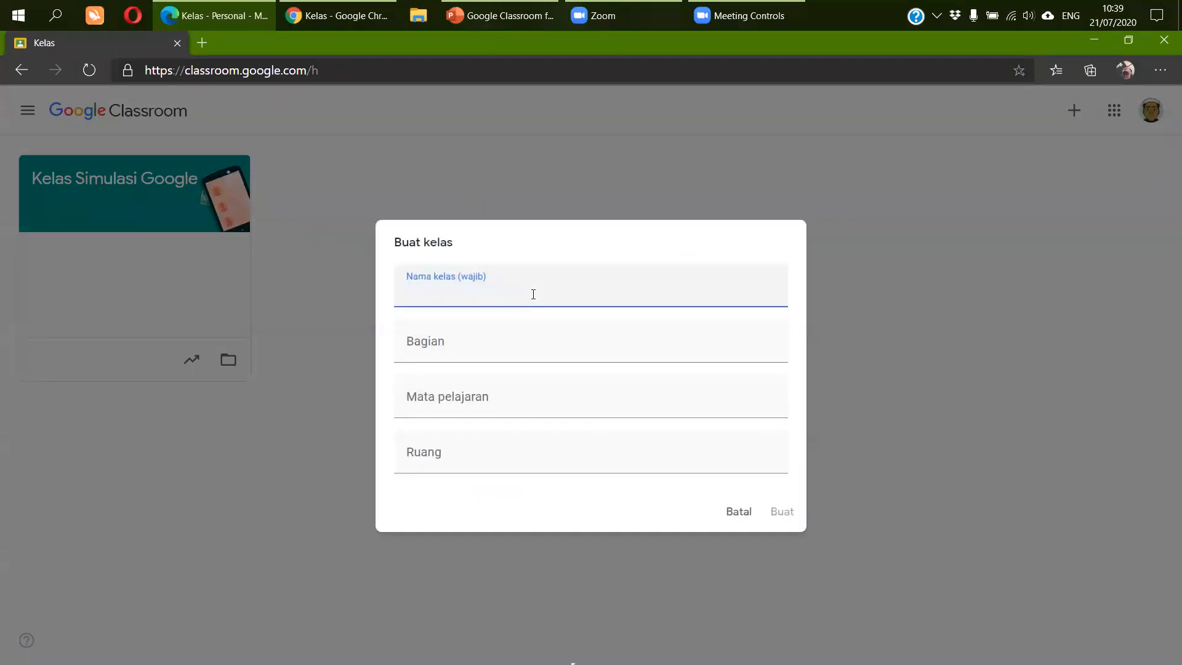
{"action": "type", "text": "Kelas Ujicoba "}
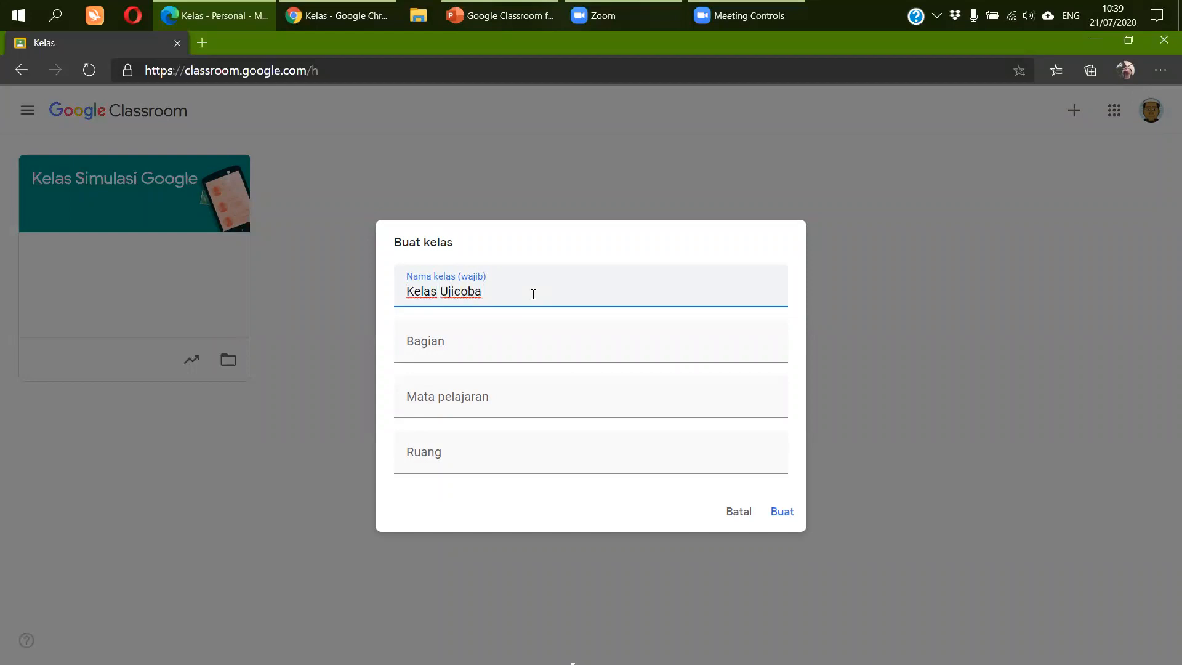
{"action": "type", "text": "Google"}
{"action": "left_click", "coordinate": [779, 512]}
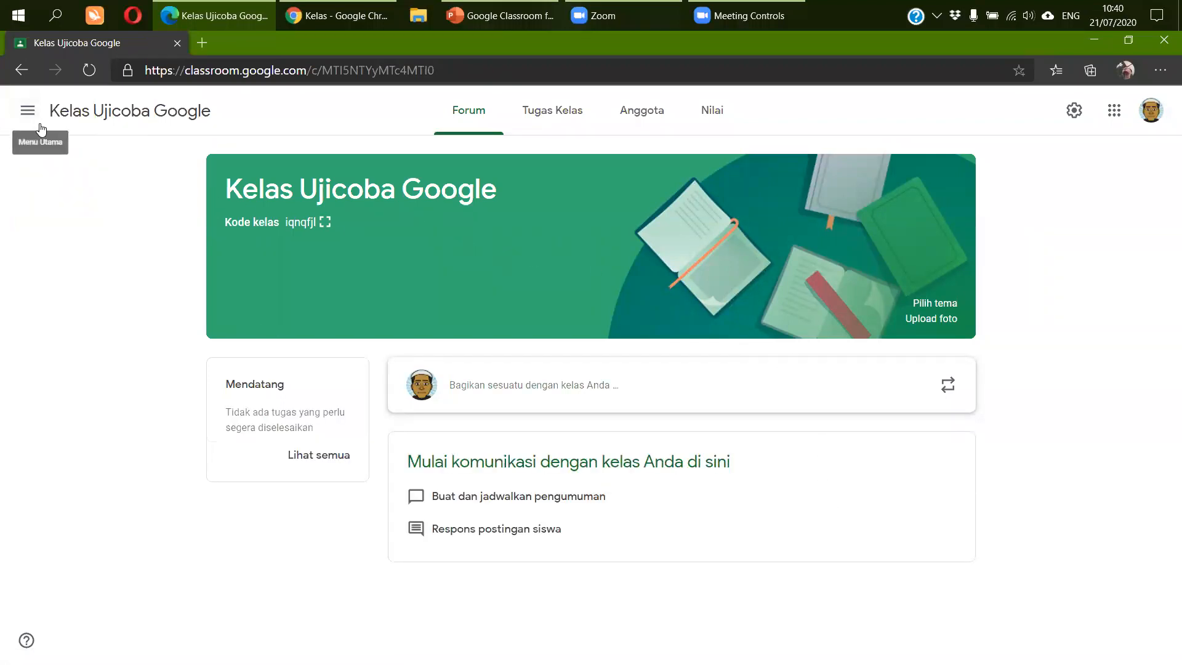
- From the Kelas home page listing both classes, open the Kelas Simulasi Google stream
{"action": "left_click", "coordinate": [28, 111]}
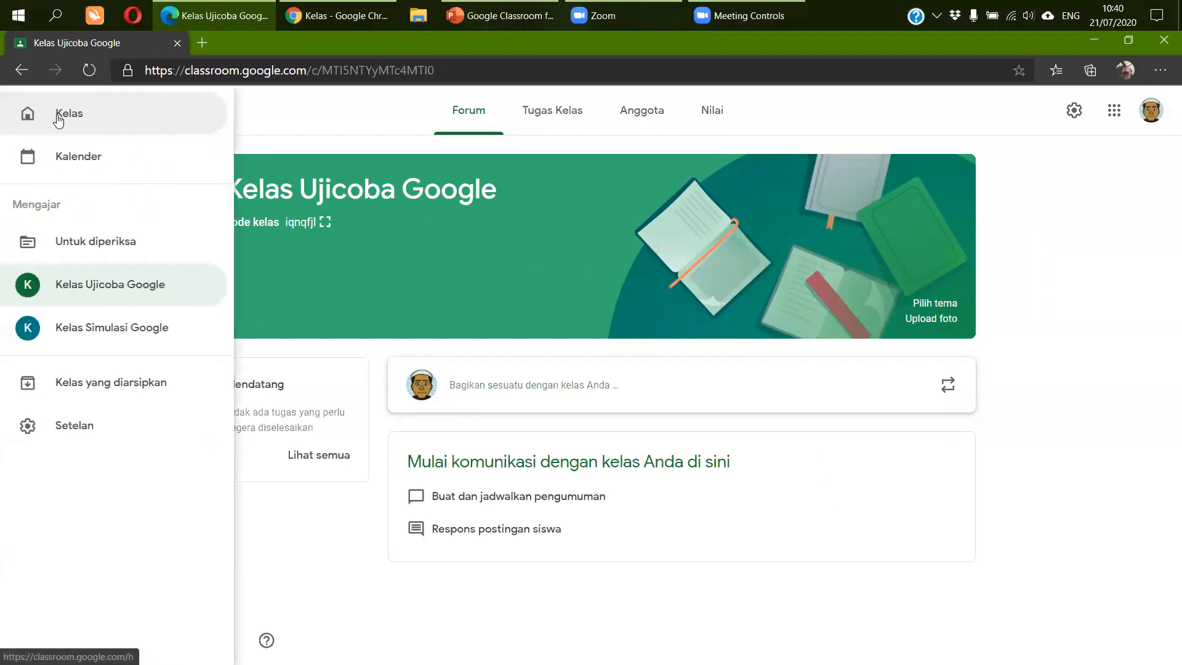
{"action": "left_click", "coordinate": [59, 119]}
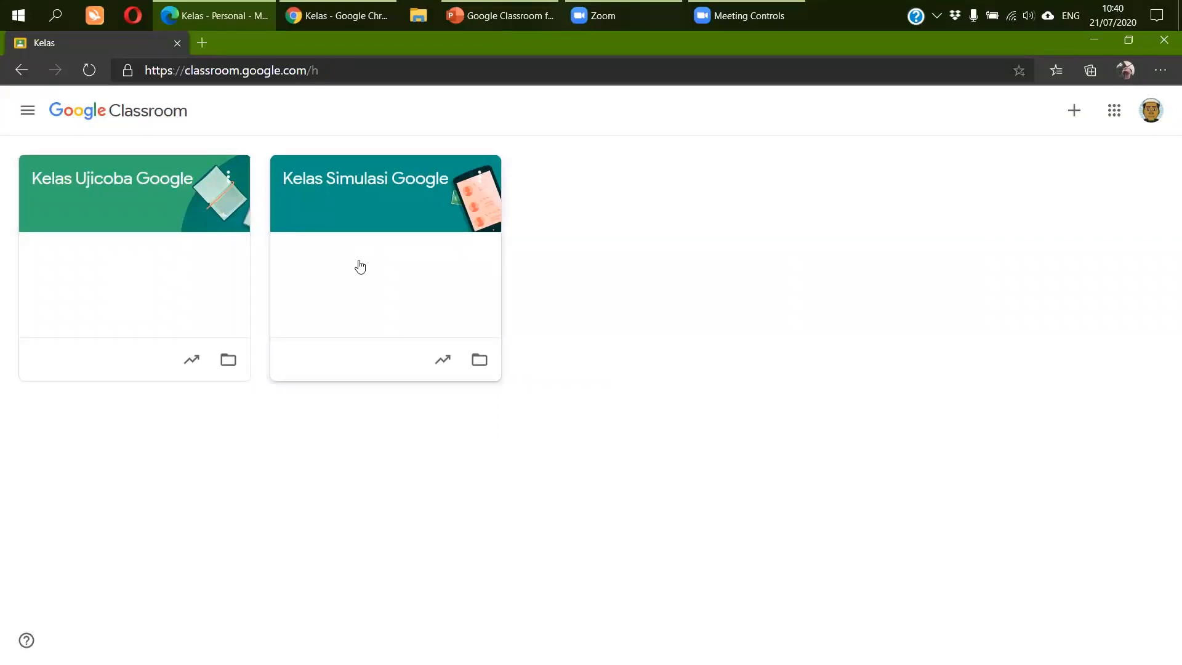
{"action": "left_click", "coordinate": [383, 185]}
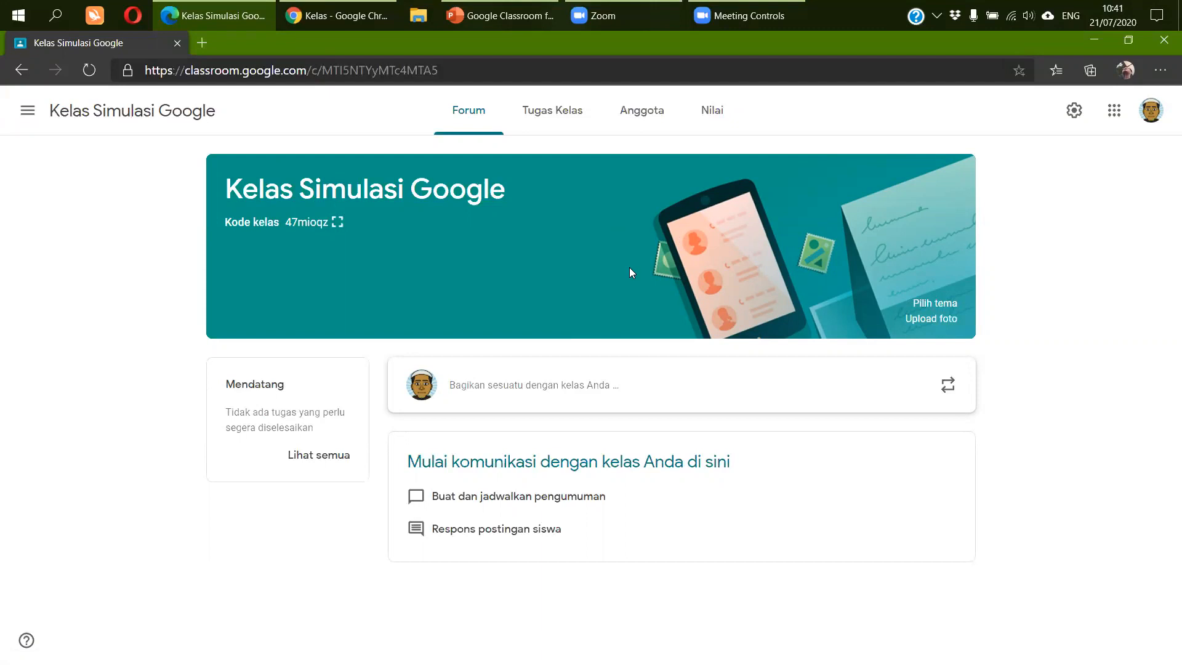
- Apply the blue backpack General theme to Kelas Simulasi Google, then return to the Kelas home page
{"action": "left_click", "coordinate": [941, 304]}
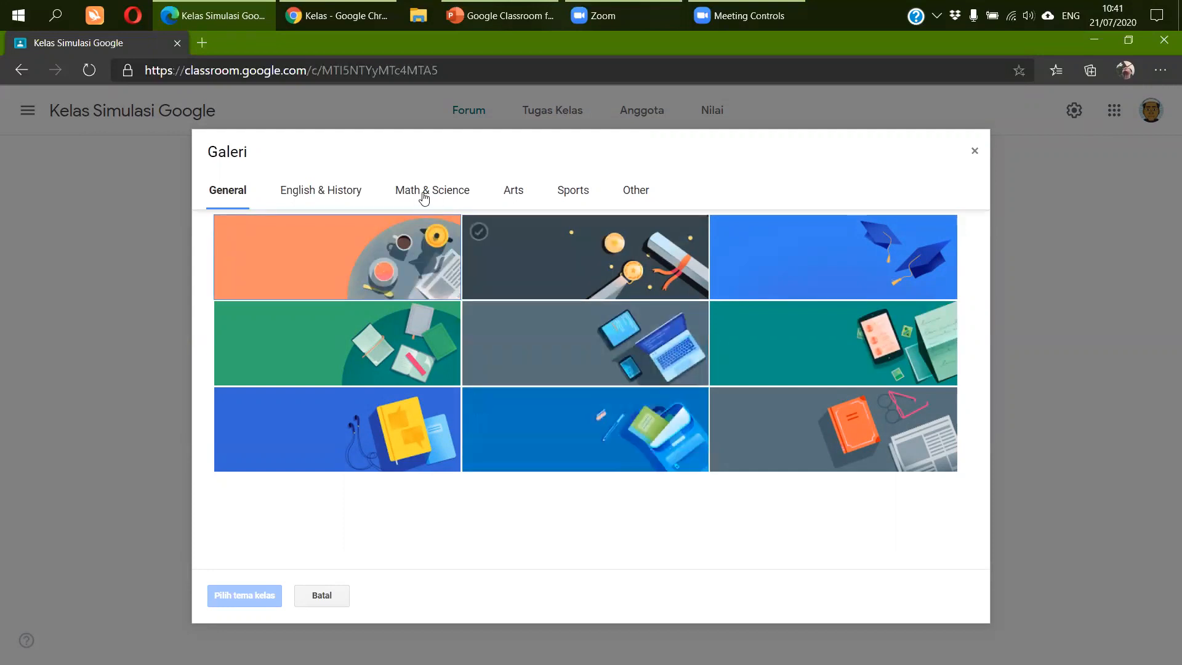
{"action": "left_click", "coordinate": [342, 196]}
{"action": "left_click", "coordinate": [434, 196]}
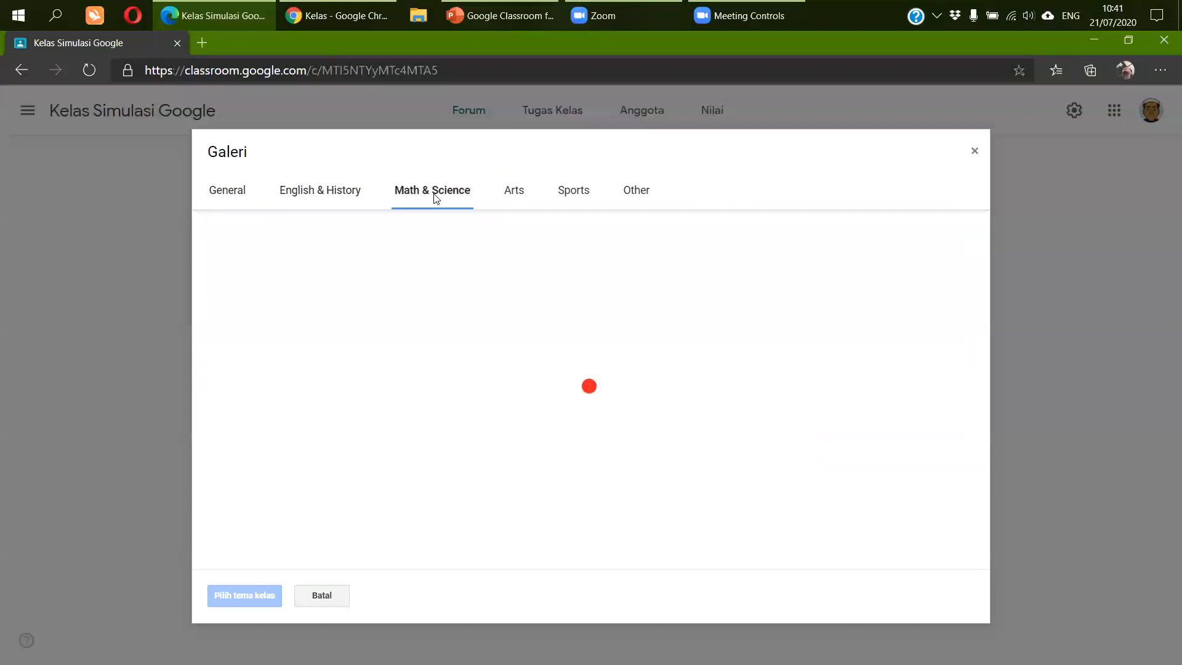
{"action": "left_click", "coordinate": [514, 197]}
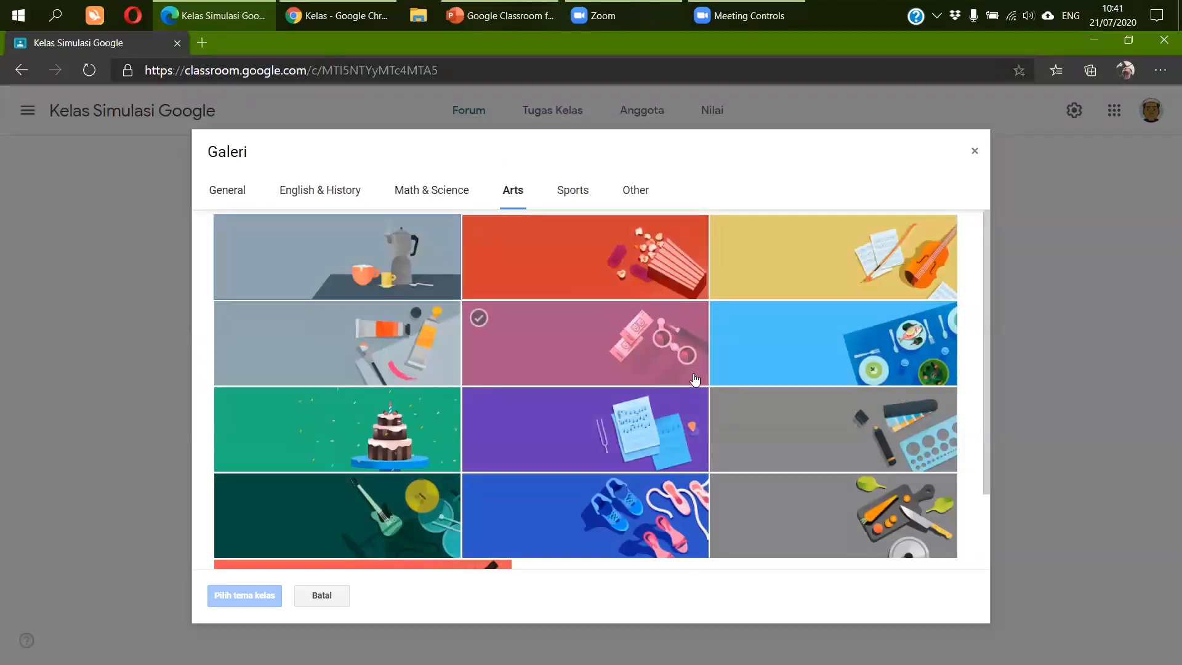
{"action": "left_click", "coordinate": [635, 191]}
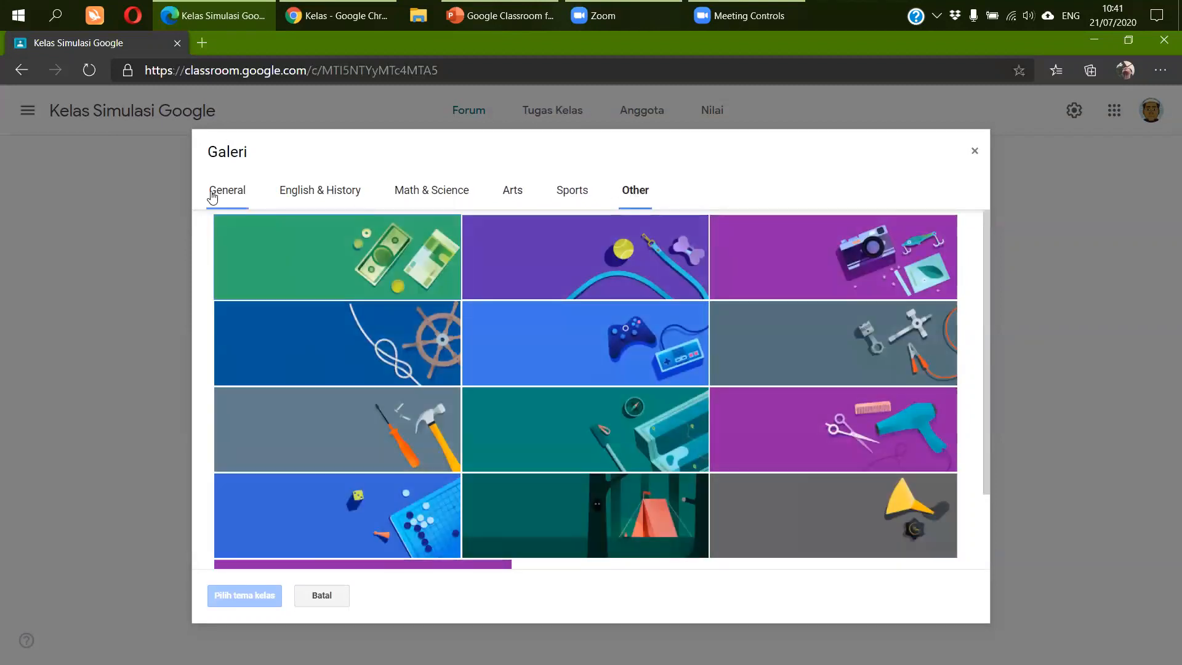
{"action": "left_click", "coordinate": [221, 194]}
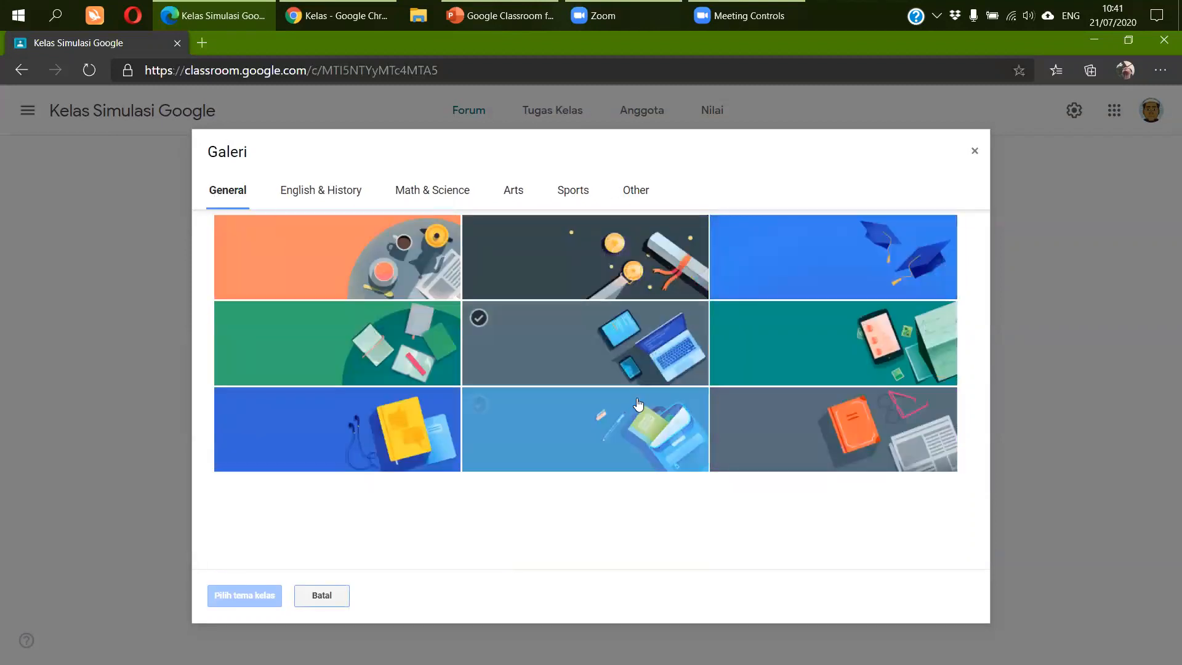
{"action": "left_click", "coordinate": [625, 428]}
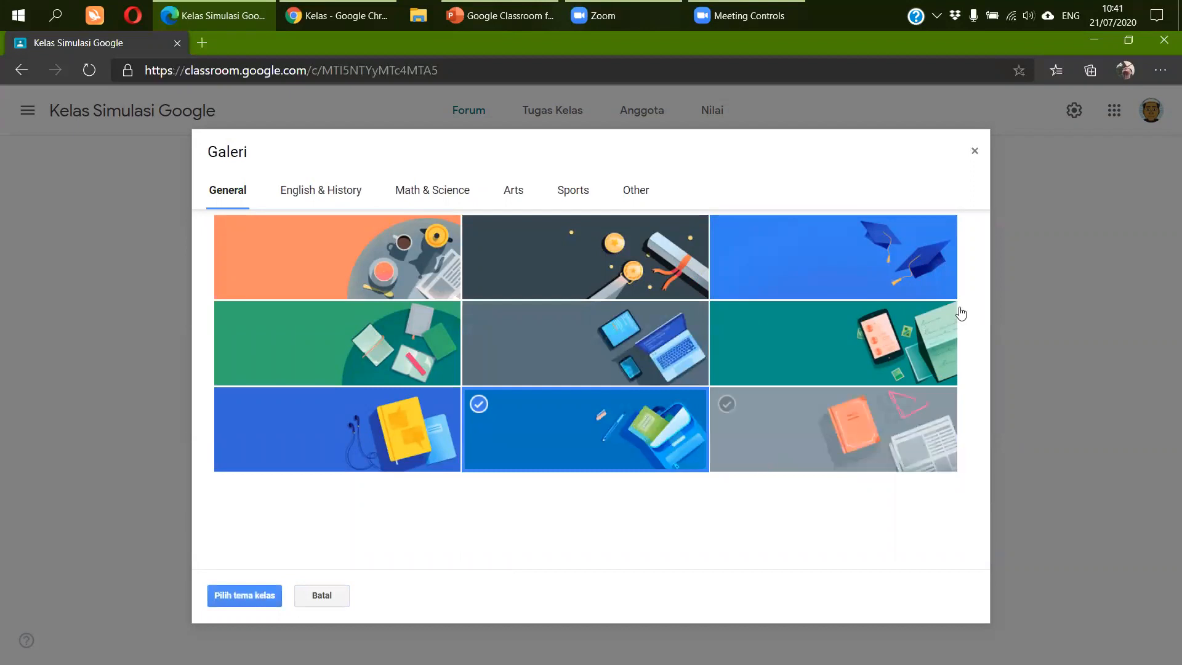
{"action": "left_click", "coordinate": [247, 596]}
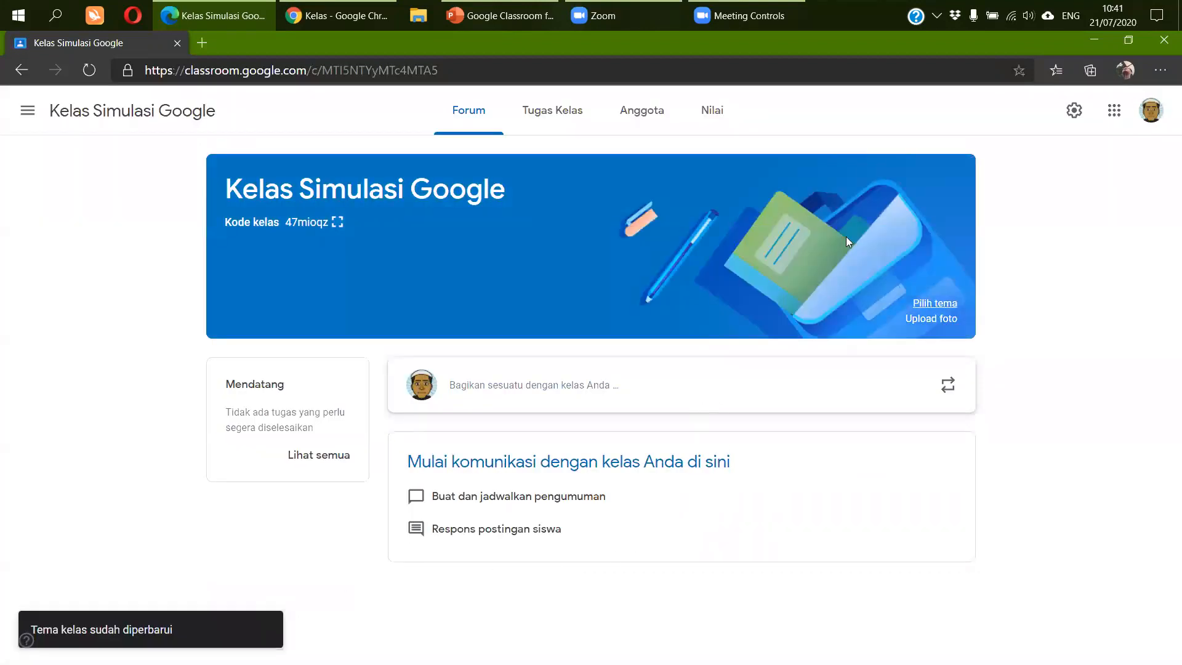
{"action": "left_click", "coordinate": [26, 122]}
{"action": "left_click", "coordinate": [66, 117]}
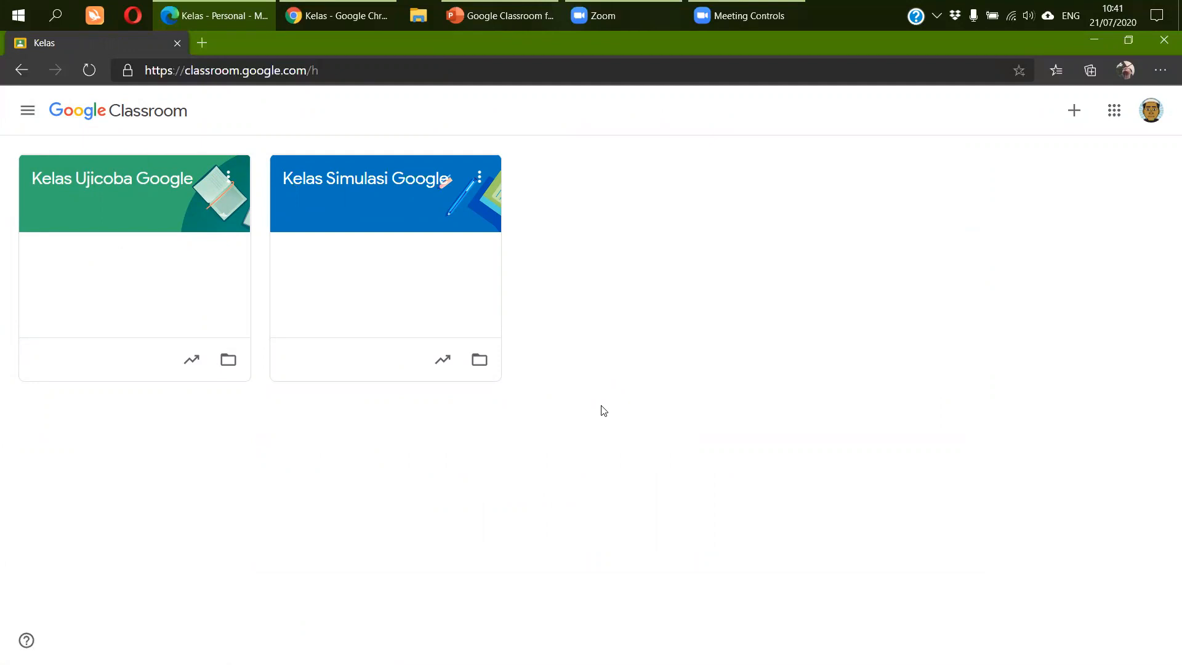
- Open the Kelas Simulasi Google class, which now shows the blue backpack banner
{"action": "left_click", "coordinate": [397, 185]}
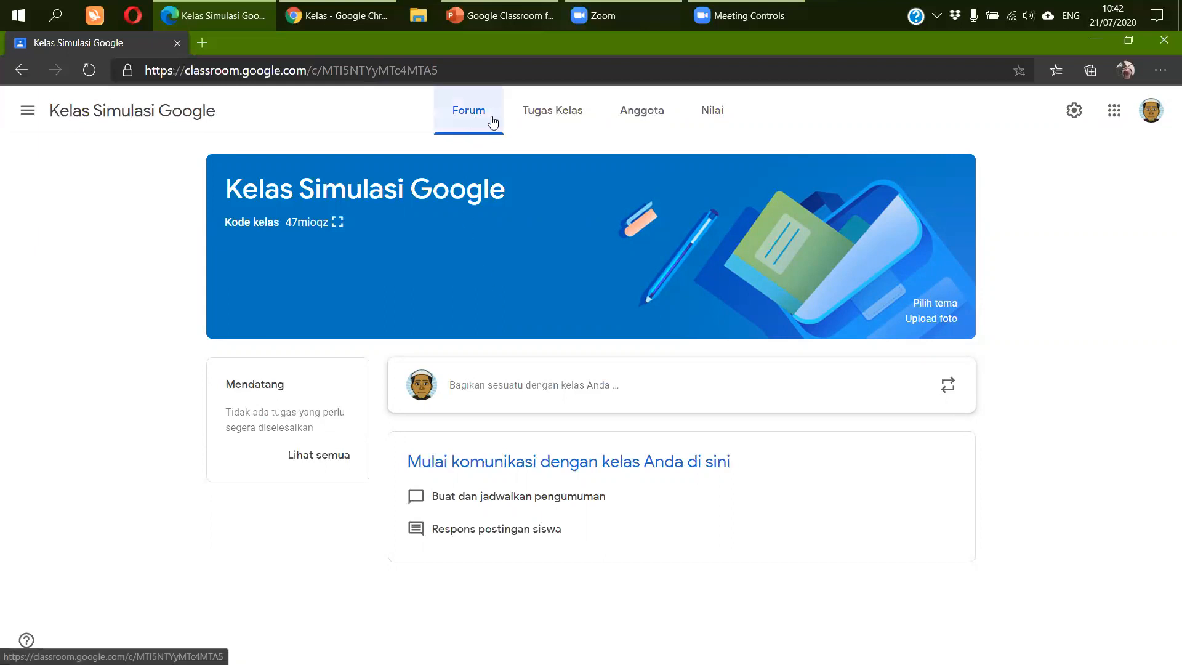
- Look through Tugas Kelas, Forum, Anggota and Nilai, then open Undang siswa from Anggota
{"action": "left_click", "coordinate": [567, 122]}
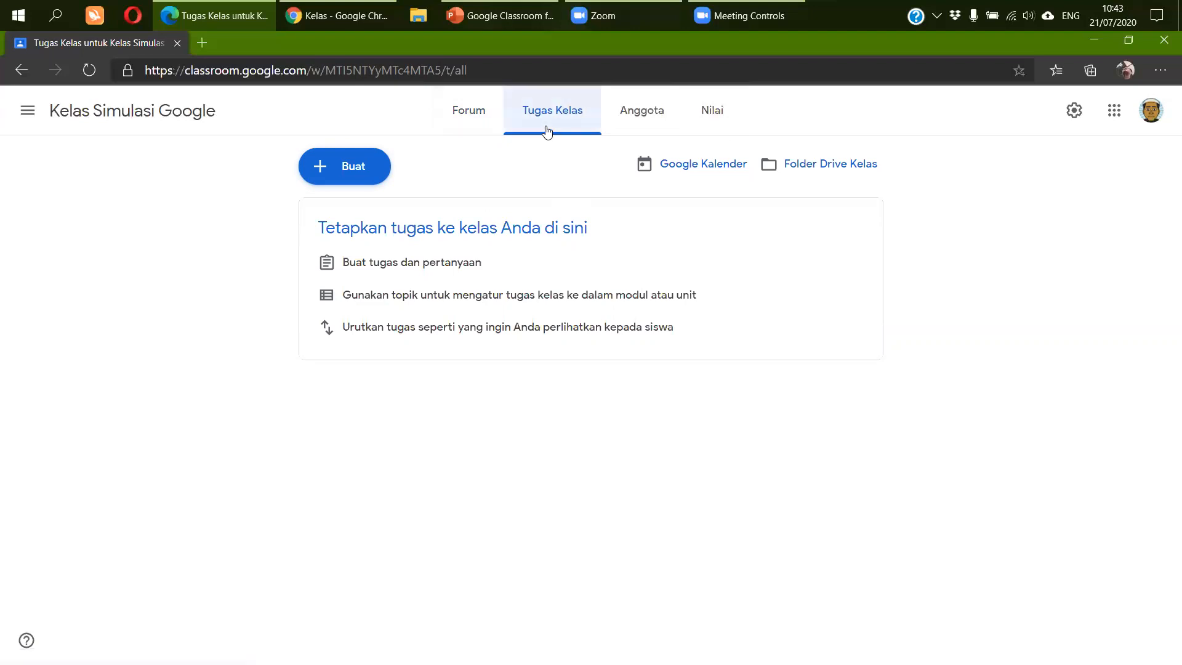
{"action": "left_click", "coordinate": [476, 126]}
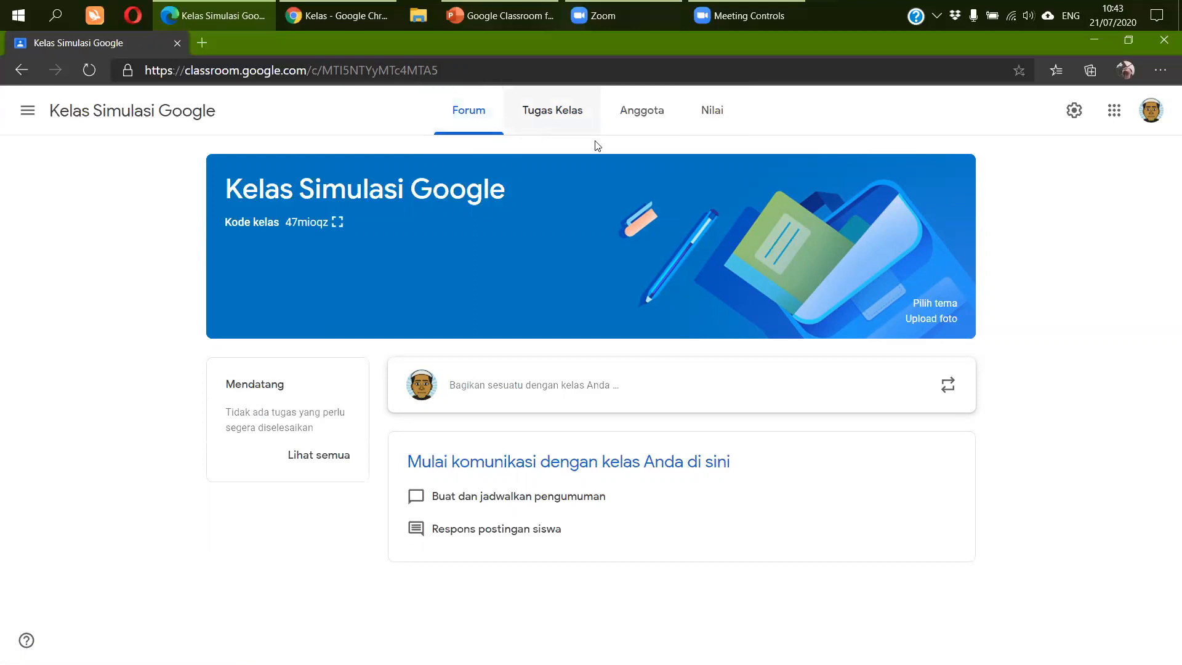
{"action": "left_click", "coordinate": [645, 119]}
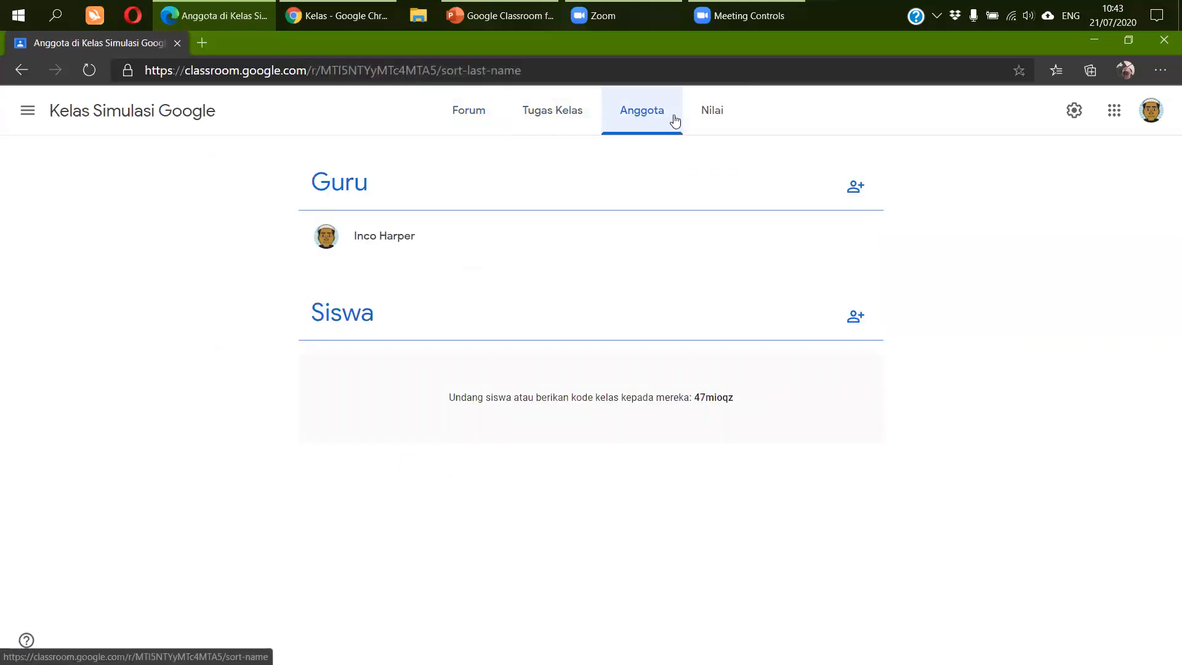
{"action": "left_click", "coordinate": [711, 120]}
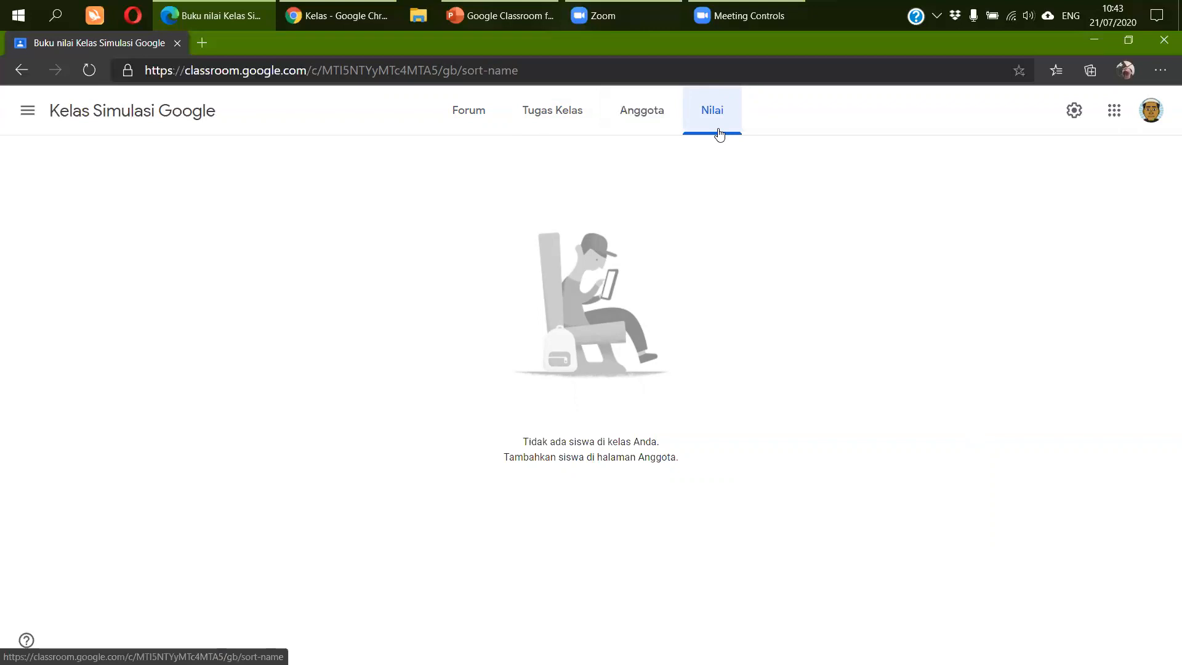
{"action": "left_click", "coordinate": [641, 127]}
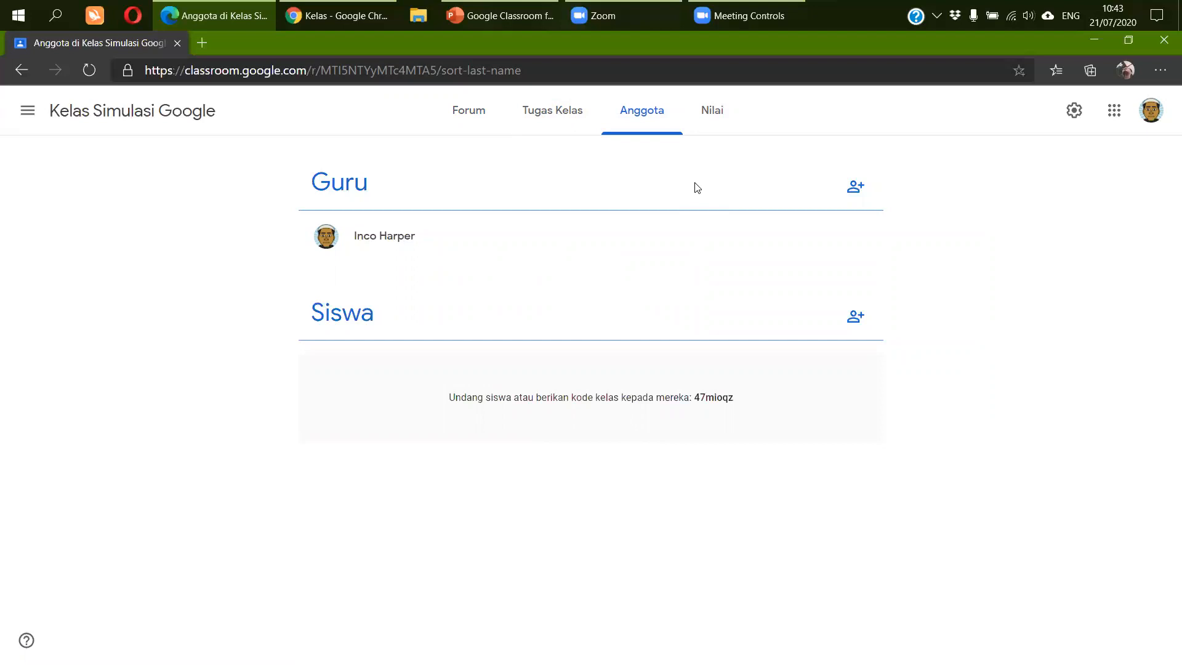
{"action": "left_click", "coordinate": [857, 317]}
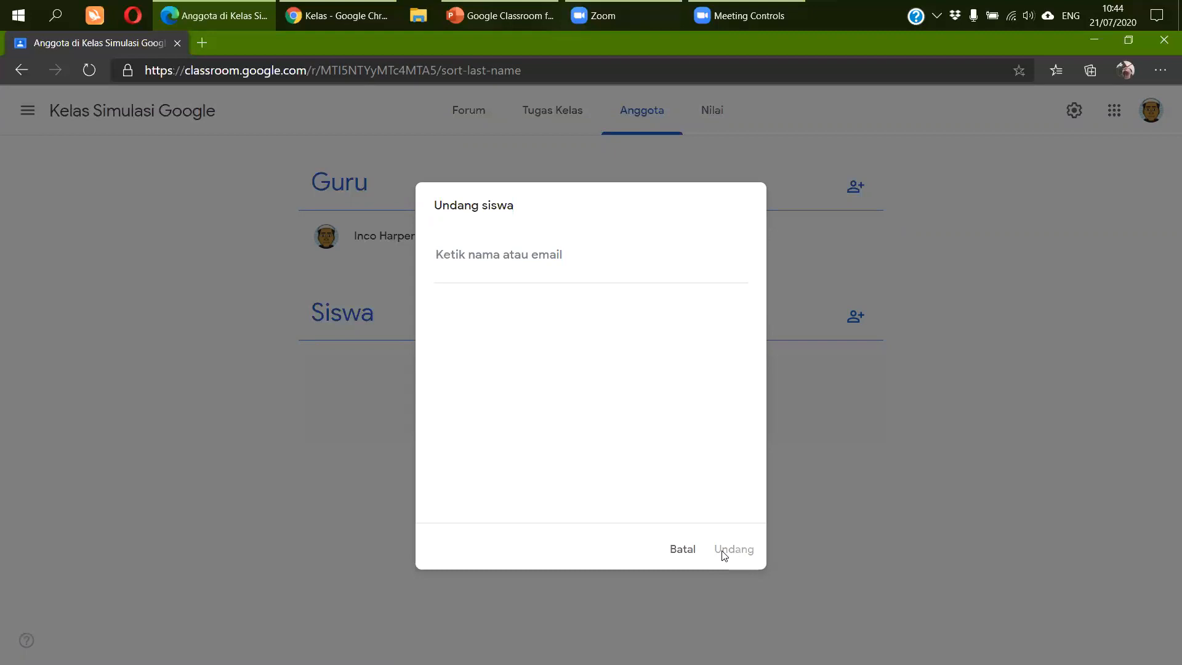
{"action": "left_click", "coordinate": [683, 555]}
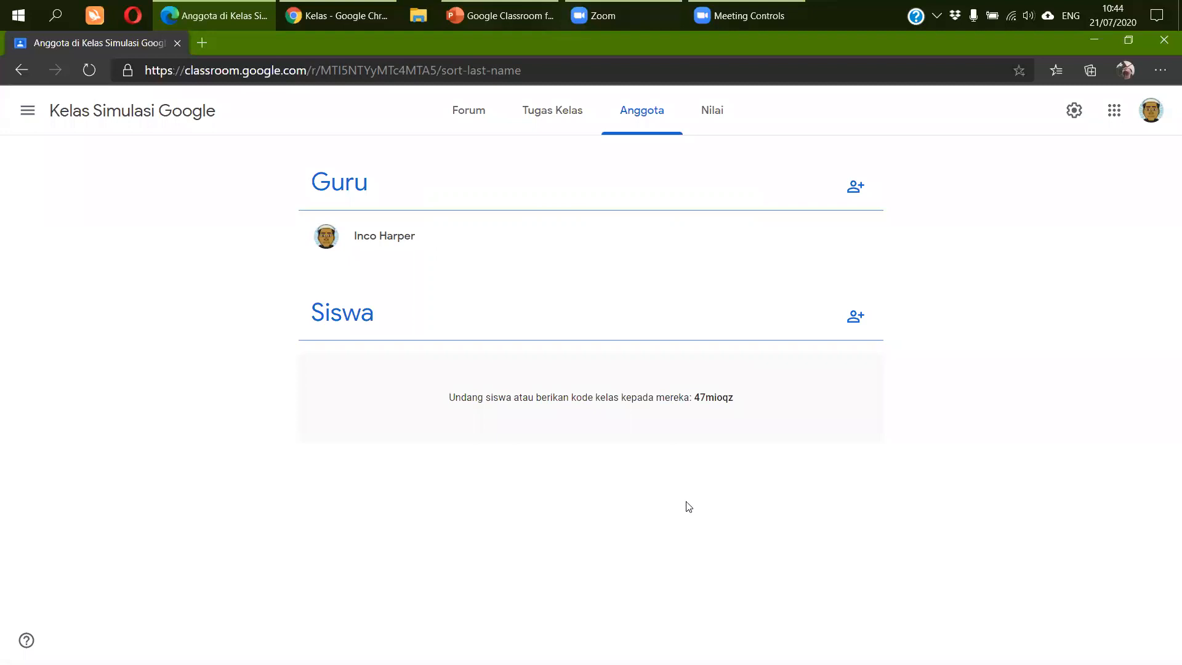
- Go back to the Forum stream and highlight the class name in the banner
{"action": "left_click", "coordinate": [466, 120]}
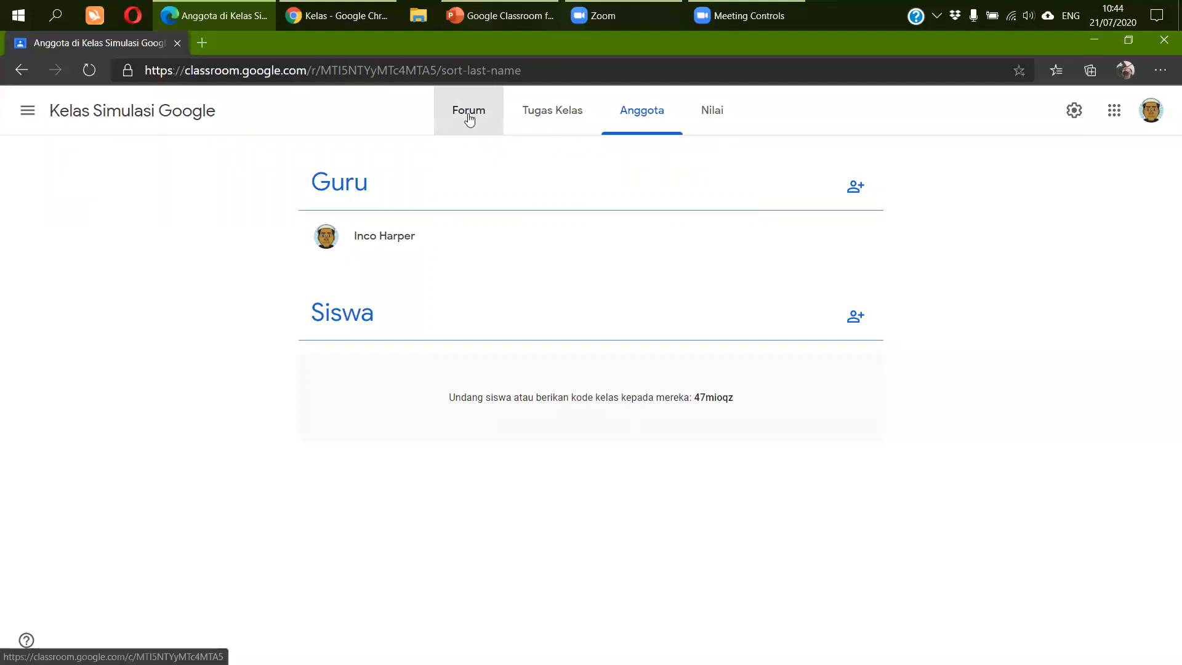
{"action": "left_click_drag", "start_coordinate": [226, 188], "coordinate": [501, 192]}
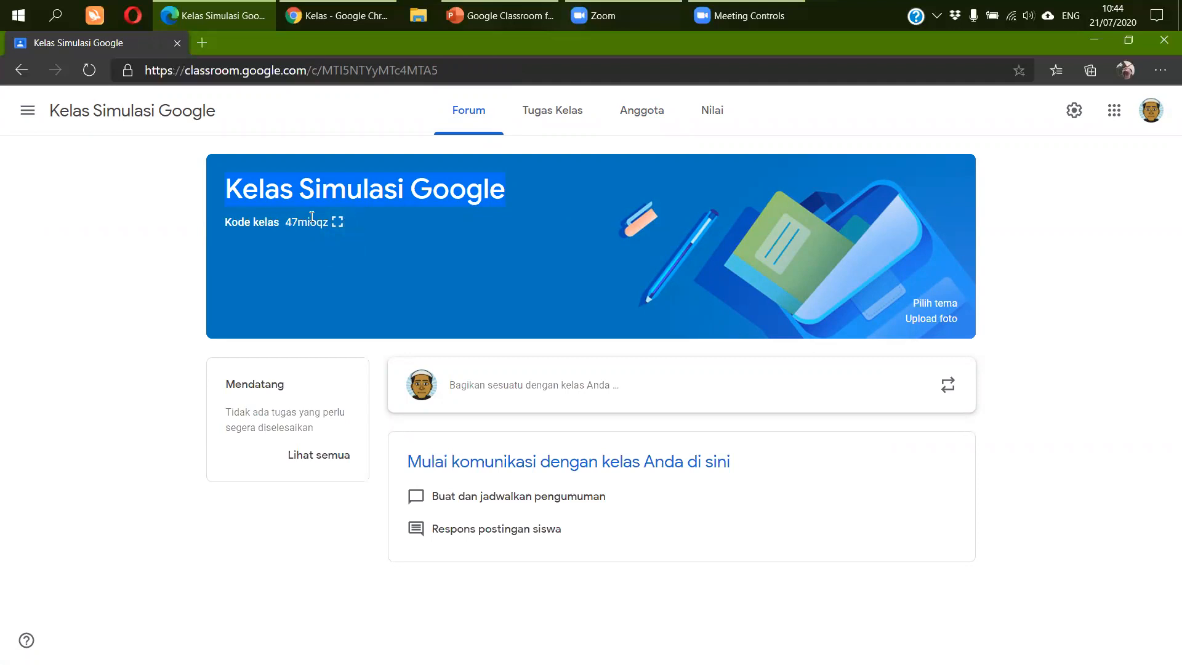
{"action": "left_click", "coordinate": [340, 229]}
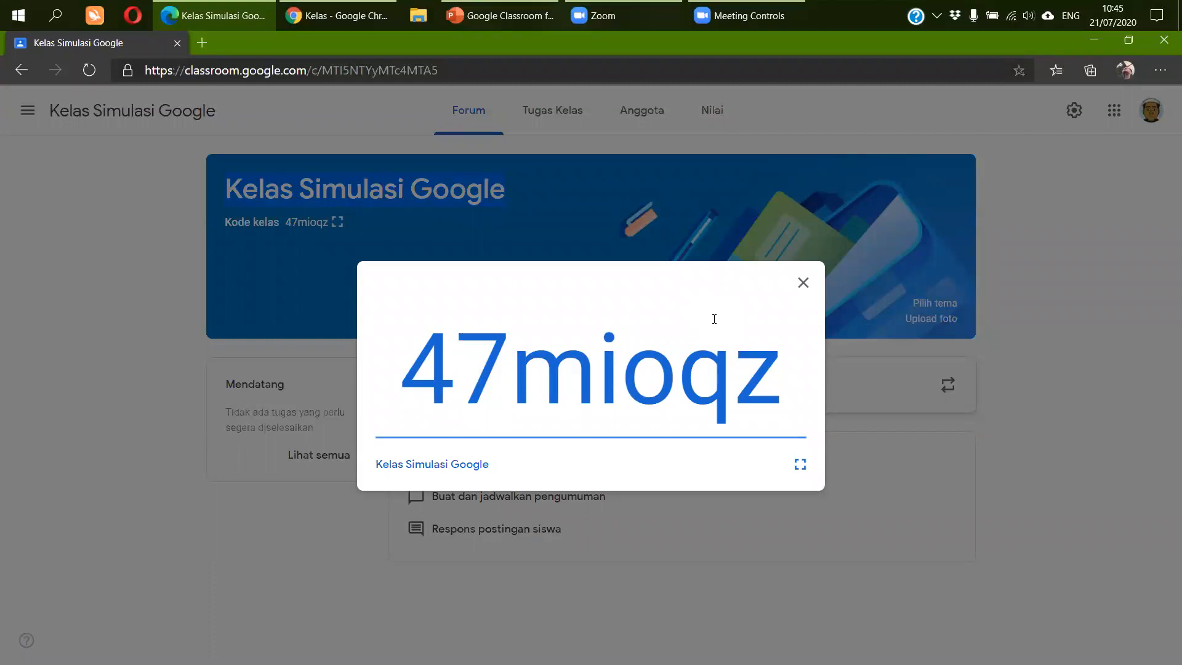
{"action": "left_click", "coordinate": [803, 284]}
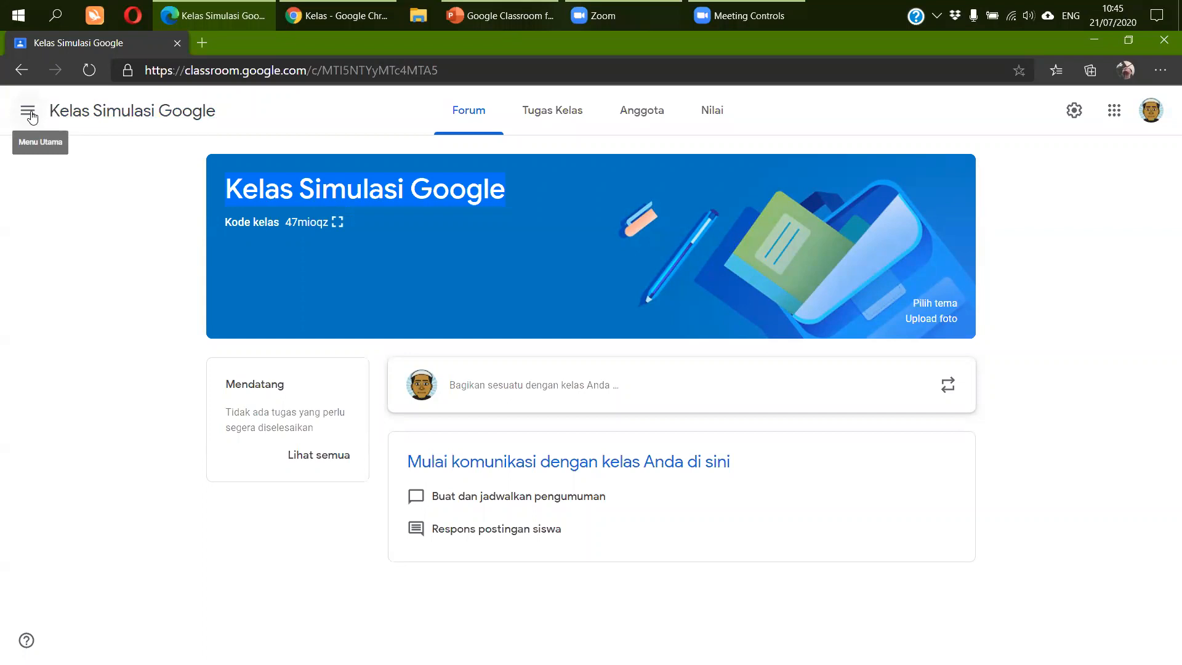
{"action": "left_click", "coordinate": [28, 111]}
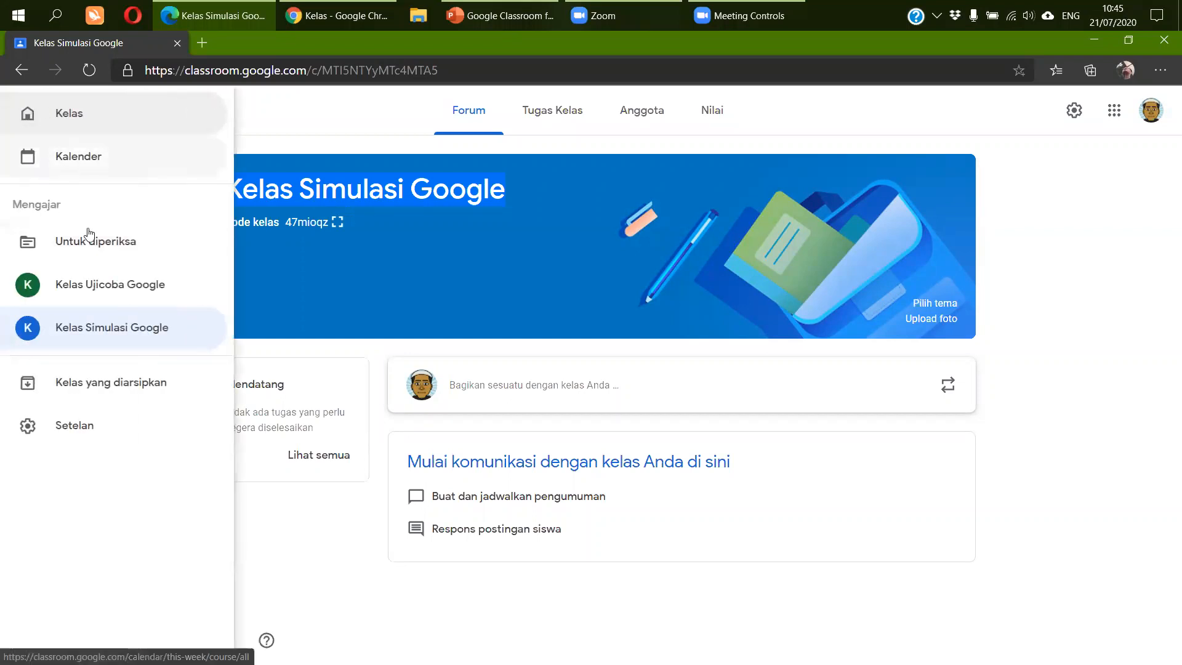
{"action": "left_click", "coordinate": [121, 300]}
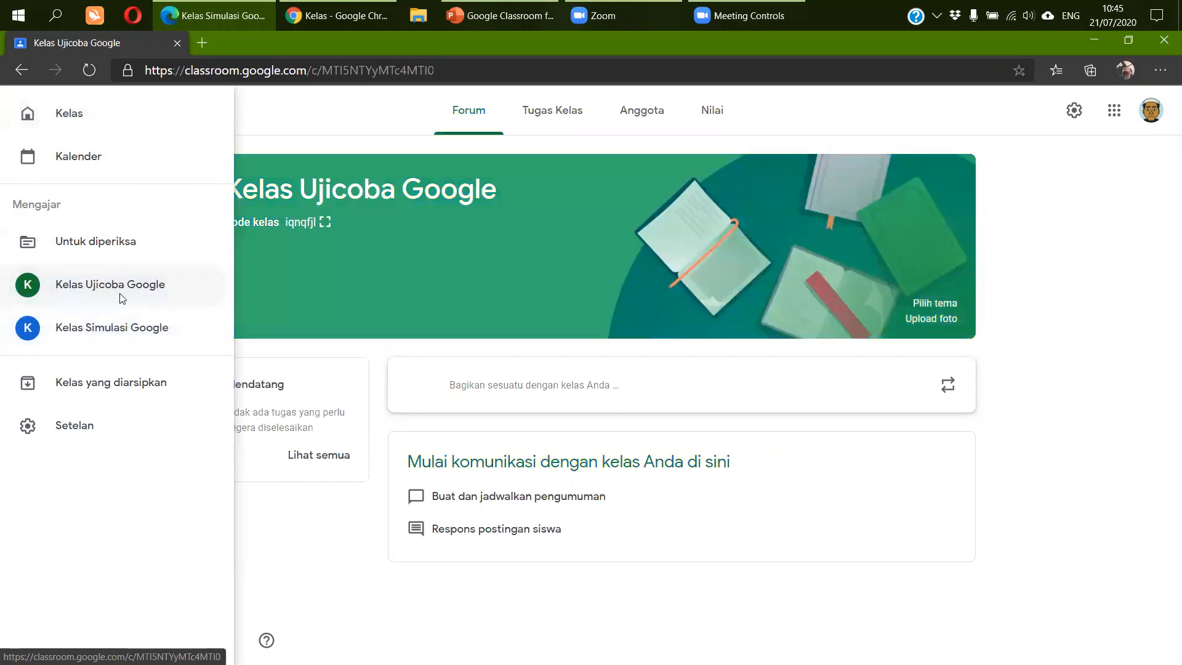
{"action": "left_click", "coordinate": [325, 223]}
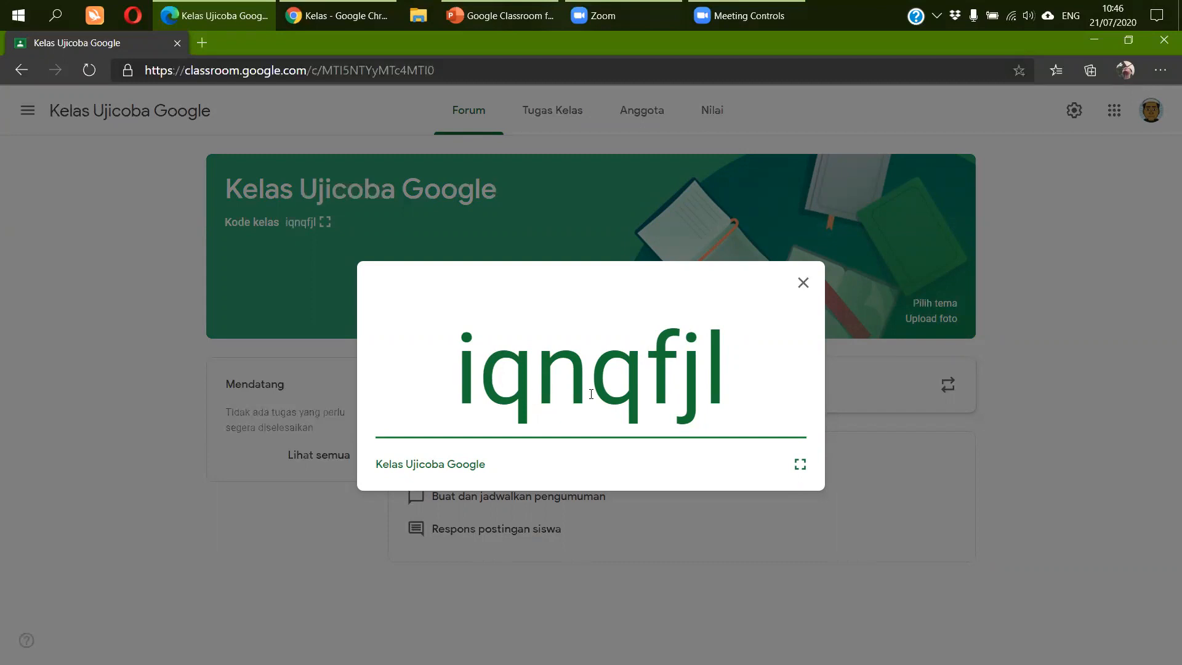
{"action": "left_click", "coordinate": [803, 282]}
{"action": "left_click", "coordinate": [28, 111]}
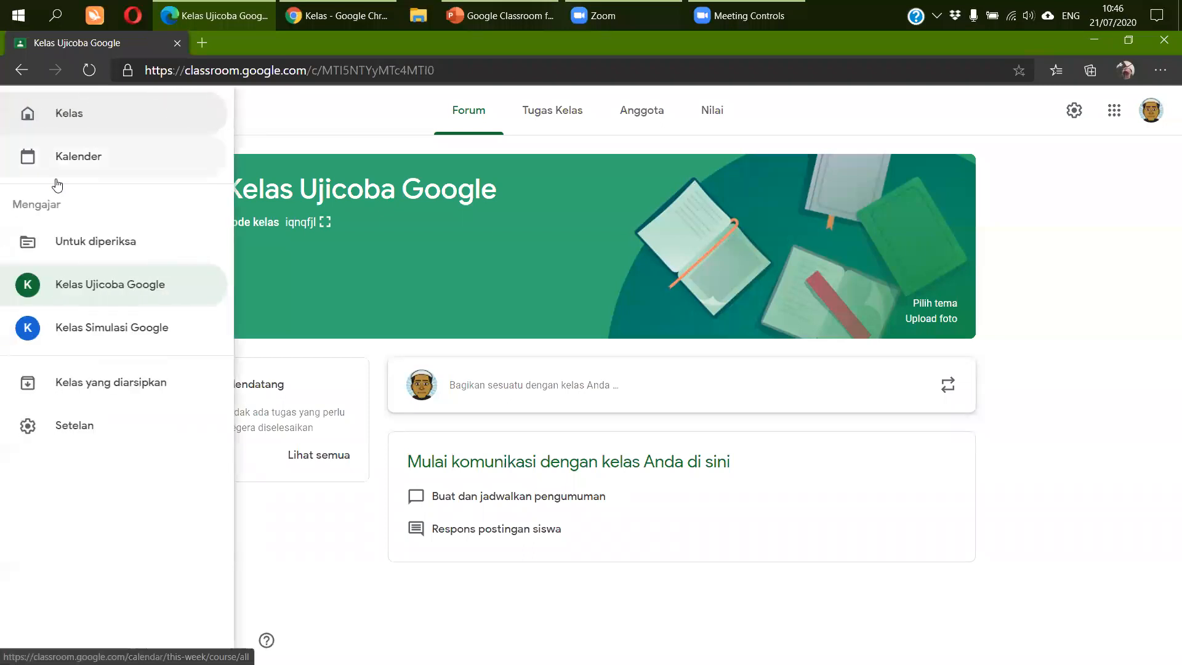
{"action": "left_click", "coordinate": [79, 331]}
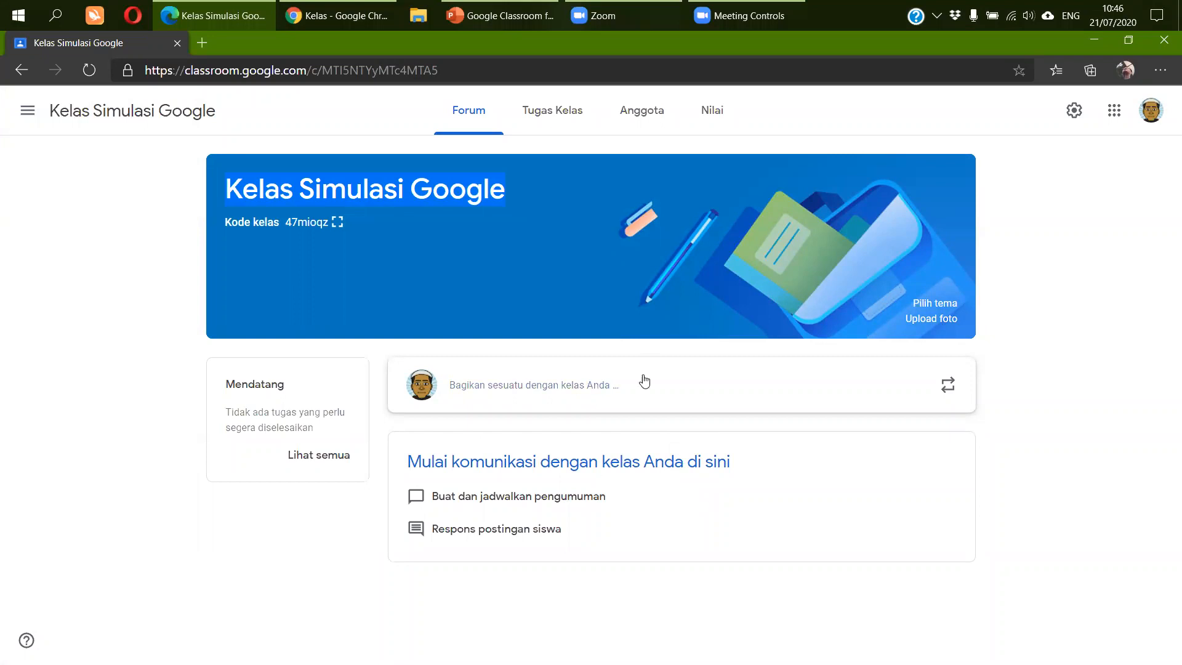
{"action": "left_click", "coordinate": [340, 224]}
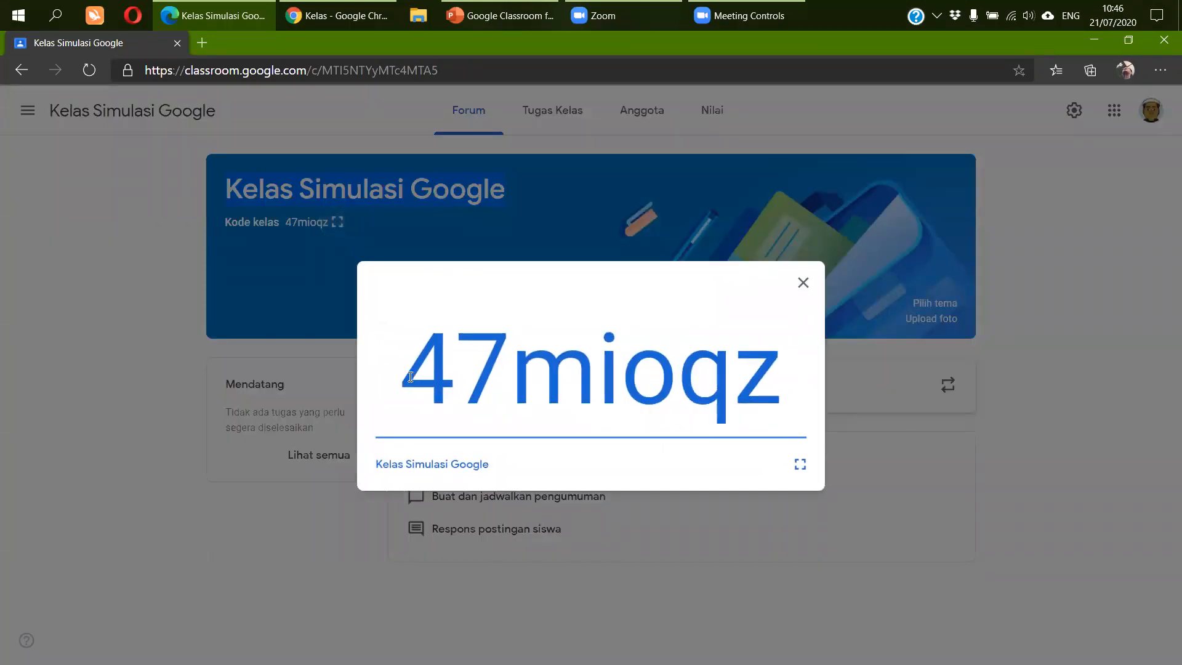
{"action": "left_click_drag", "start_coordinate": [410, 376], "coordinate": [770, 371]}
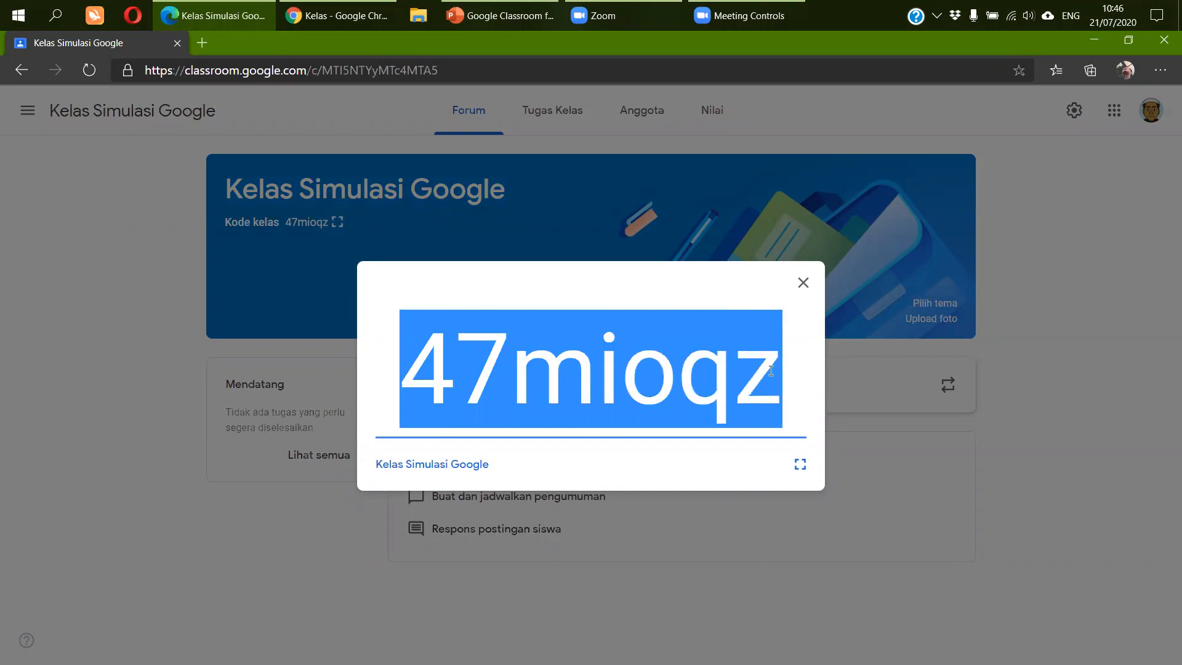
{"action": "right_click", "coordinate": [611, 364]}
{"action": "left_click", "coordinate": [663, 384]}
- Bring up the second account's empty Classroom home page in Chrome
{"action": "left_click", "coordinate": [347, 17]}
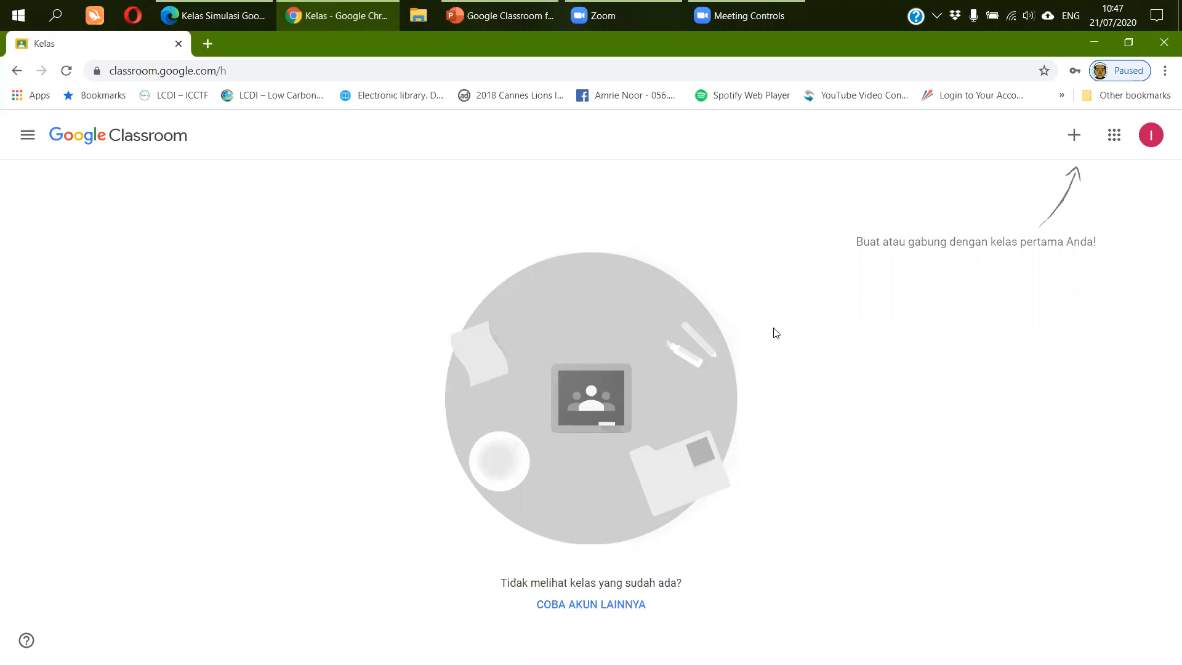
{"action": "key", "text": "alt+Tab"}
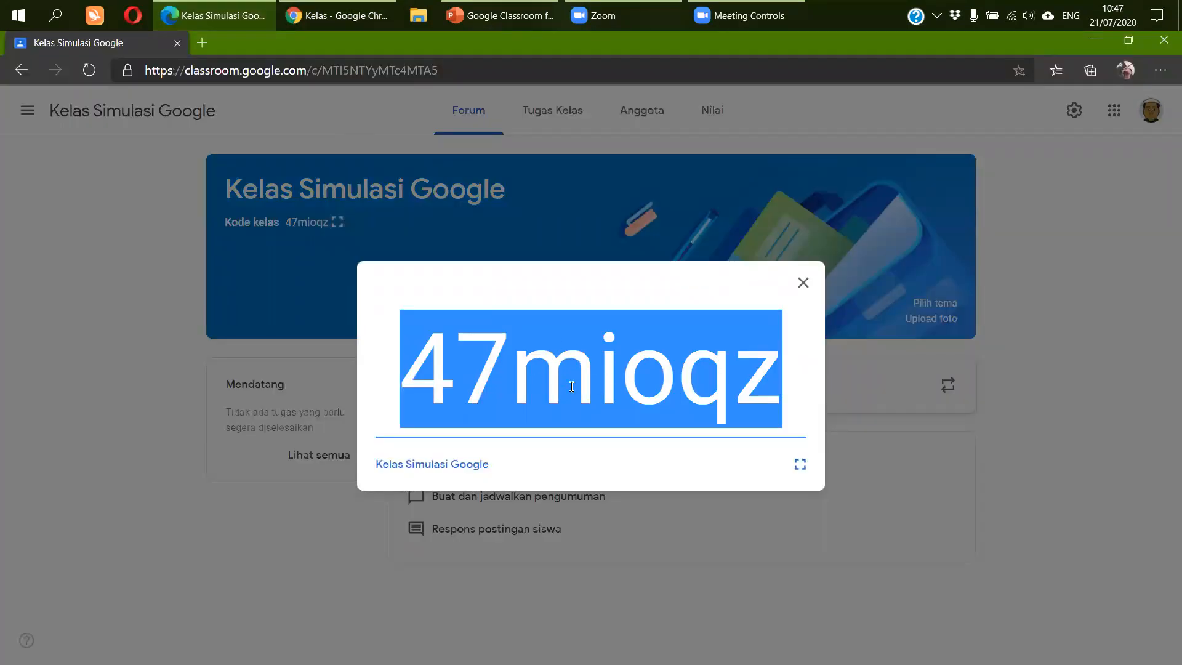
{"action": "key", "text": "alt+Tab"}
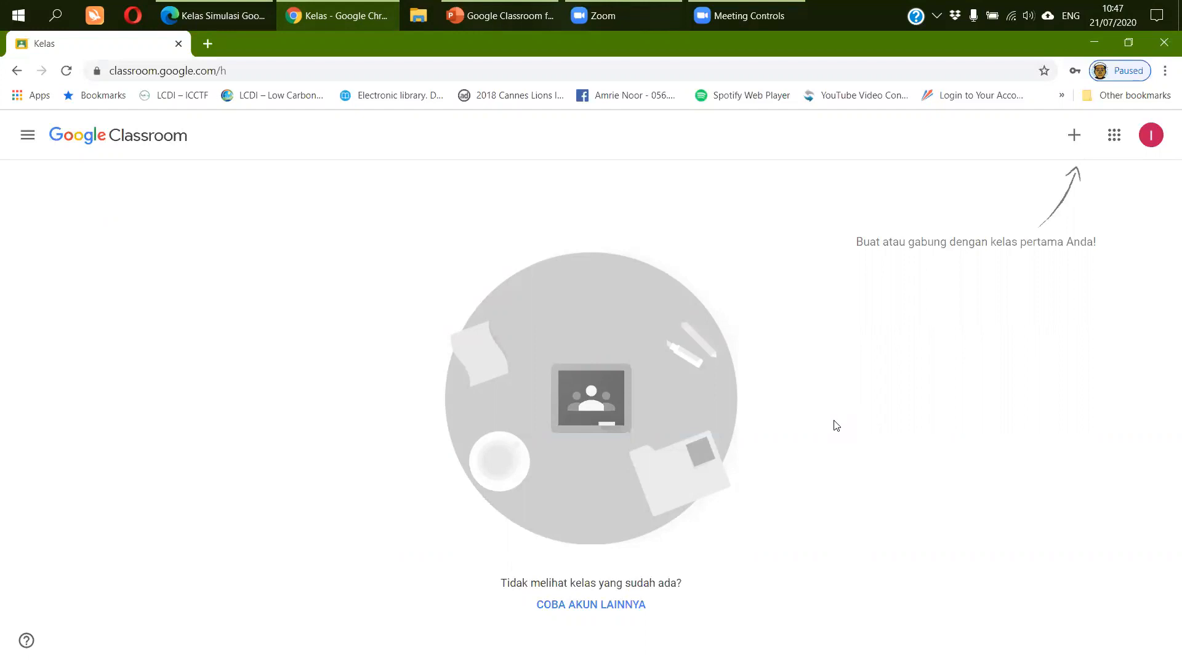
{"action": "left_click", "coordinate": [1074, 137]}
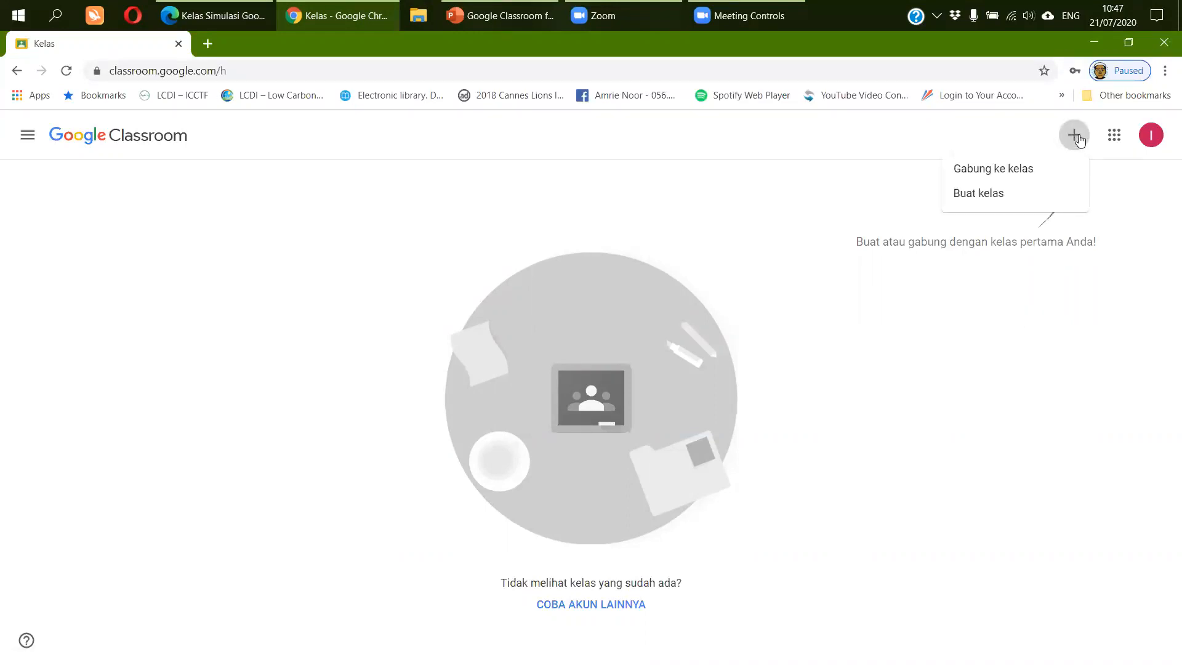
{"action": "left_click", "coordinate": [1031, 177]}
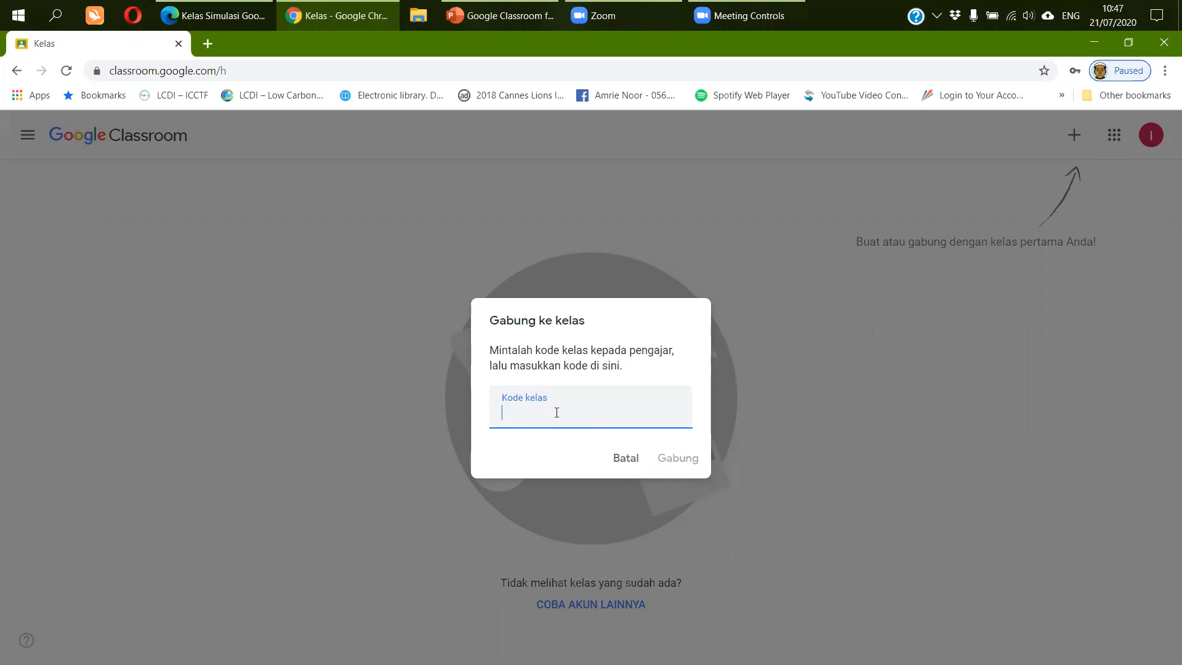
{"action": "right_click", "coordinate": [556, 412]}
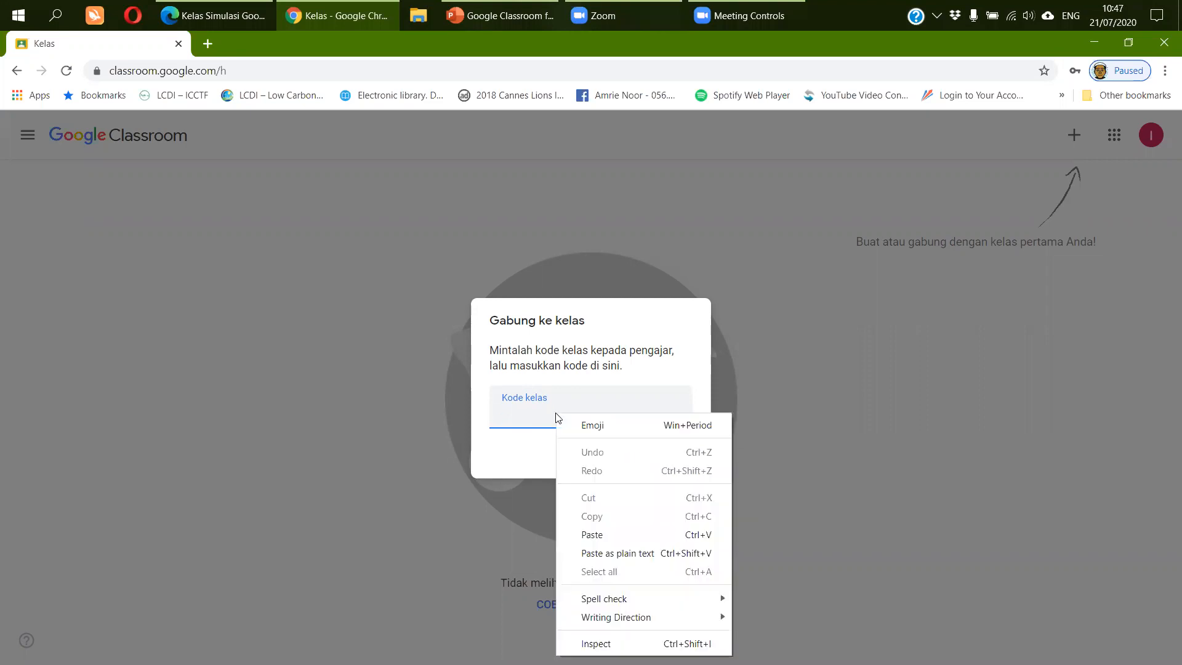
{"action": "left_click", "coordinate": [592, 534]}
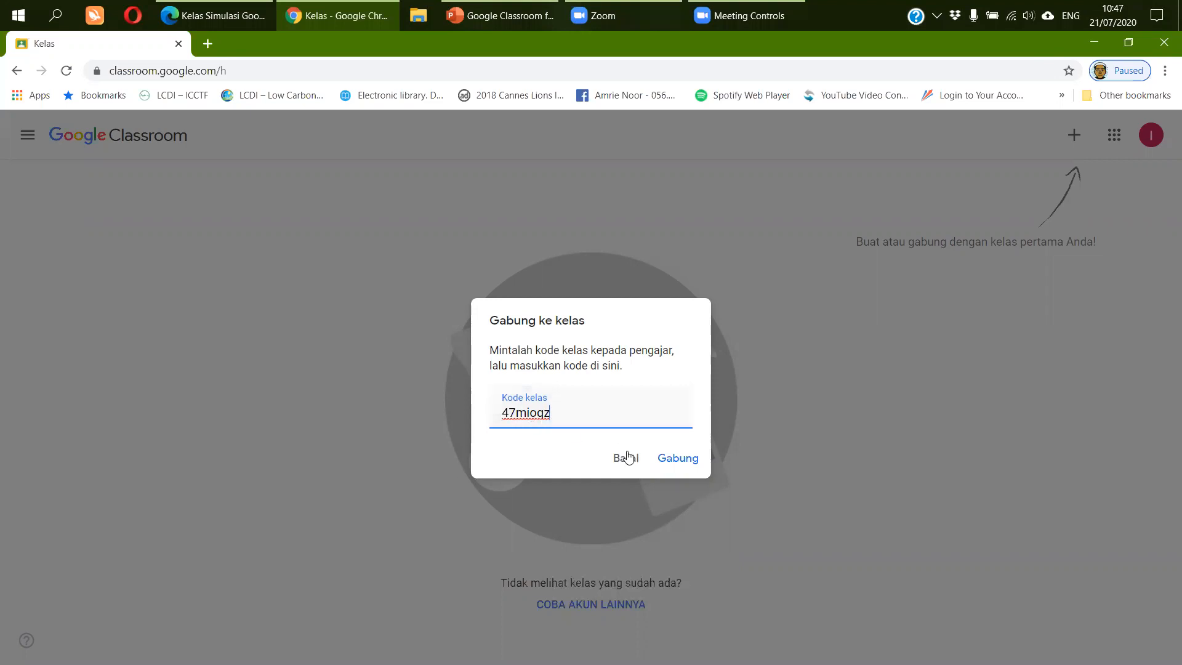
{"action": "left_click", "coordinate": [689, 466]}
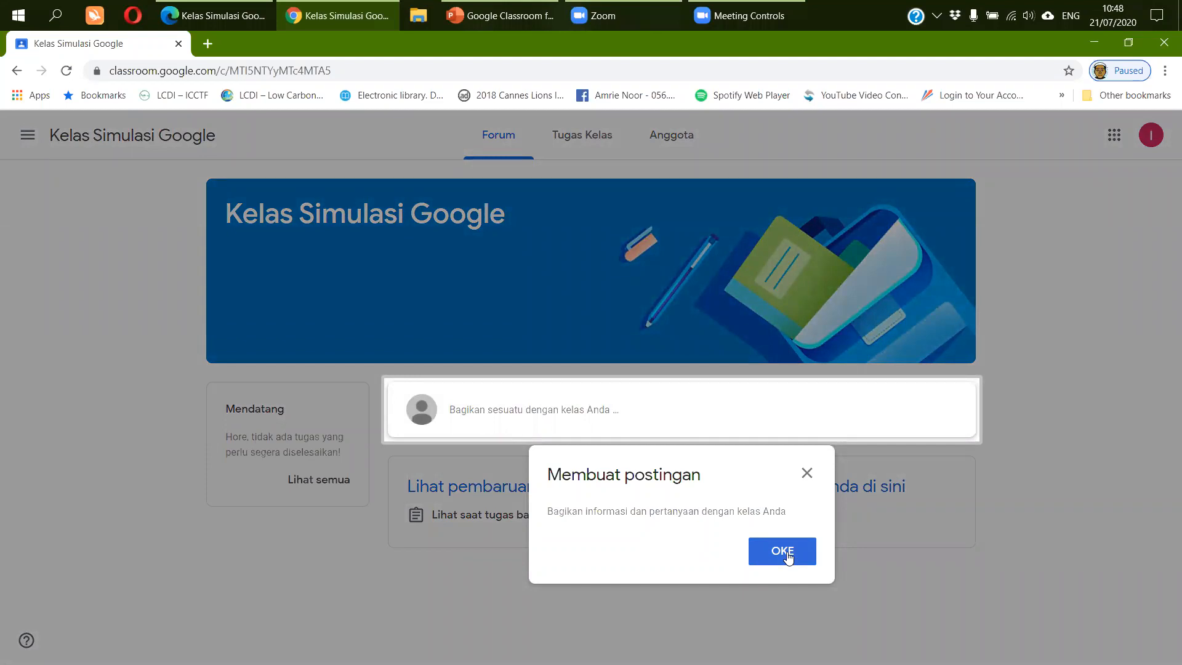
- Dismiss the Membuat postingan tip and highlight the class name in the banner
{"action": "left_click", "coordinate": [788, 556]}
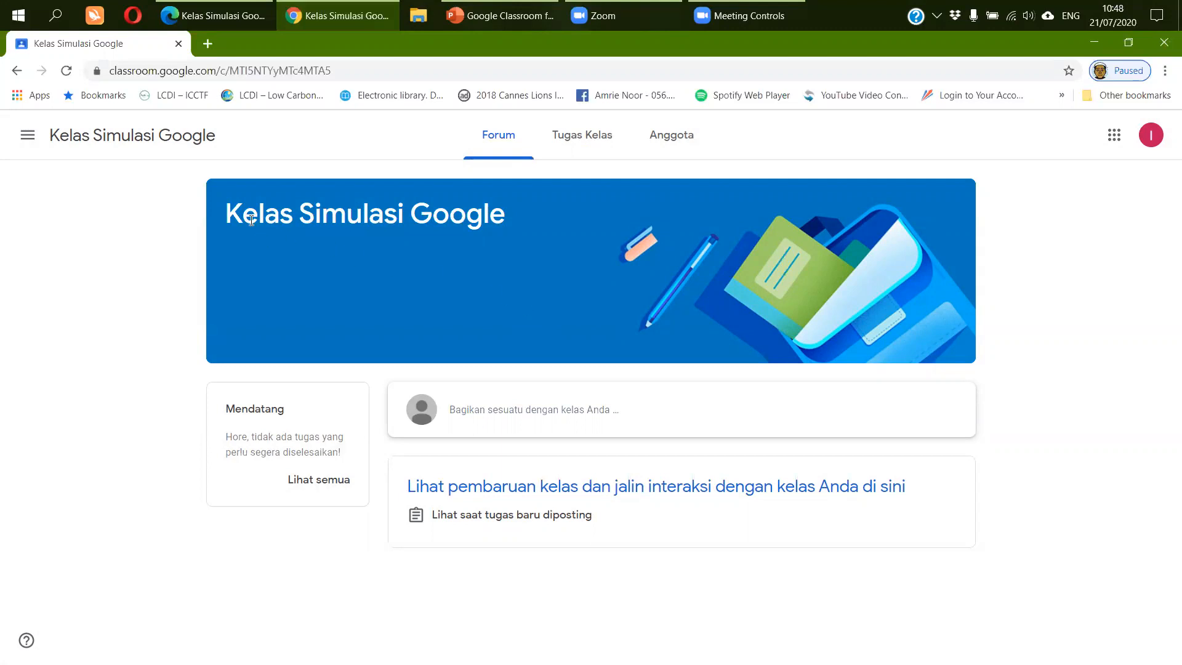
{"action": "left_click_drag", "start_coordinate": [225, 214], "coordinate": [509, 221]}
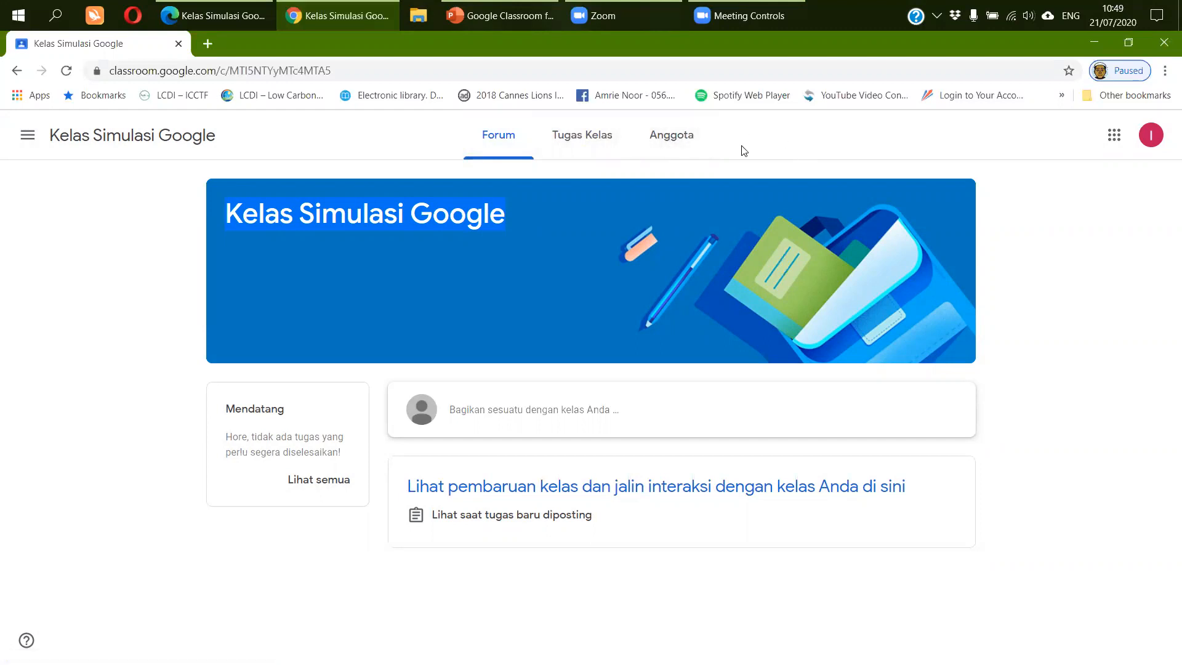
{"action": "left_click", "coordinate": [244, 19]}
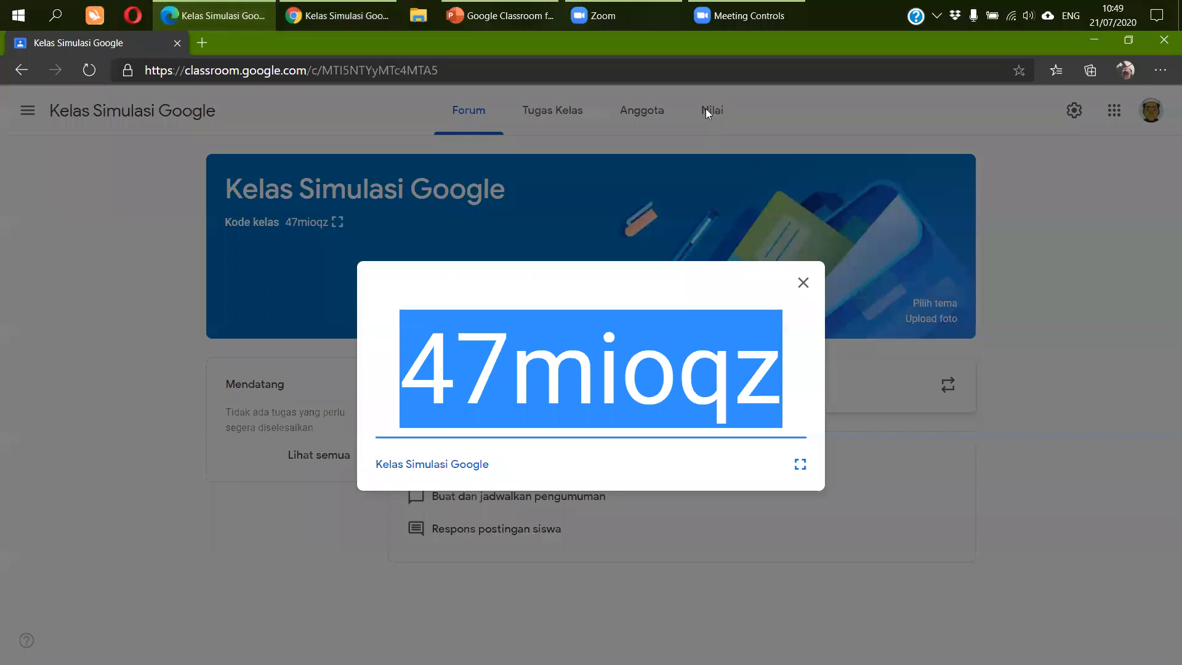
{"action": "left_click", "coordinate": [804, 283]}
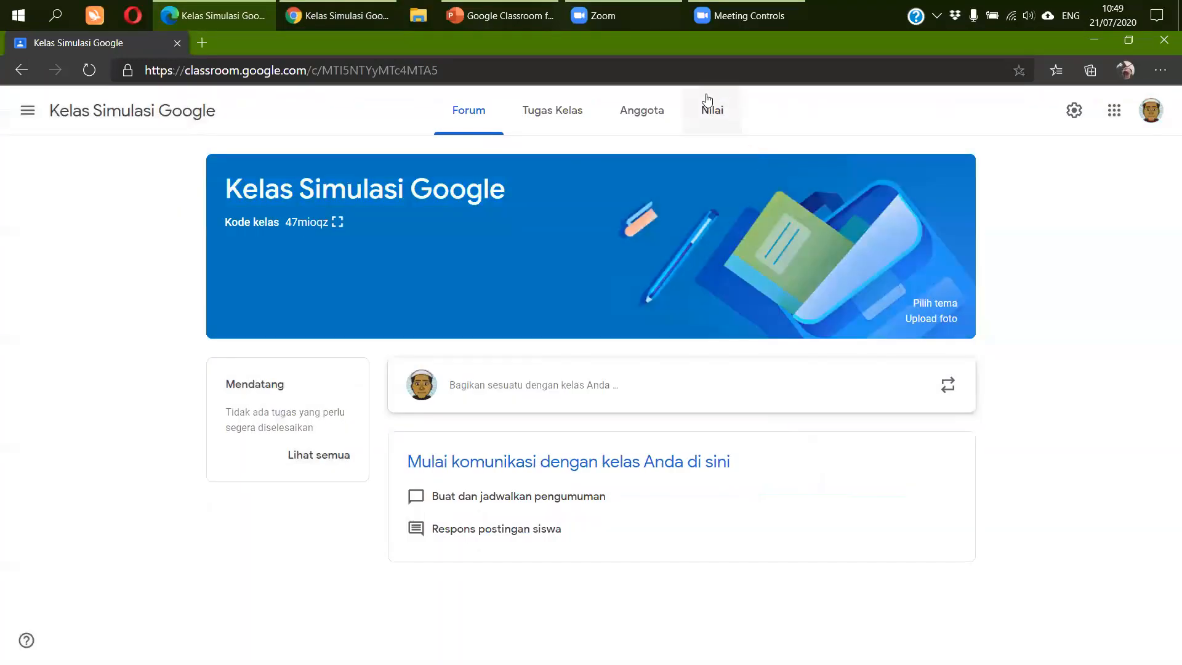
{"action": "left_click", "coordinate": [379, 15]}
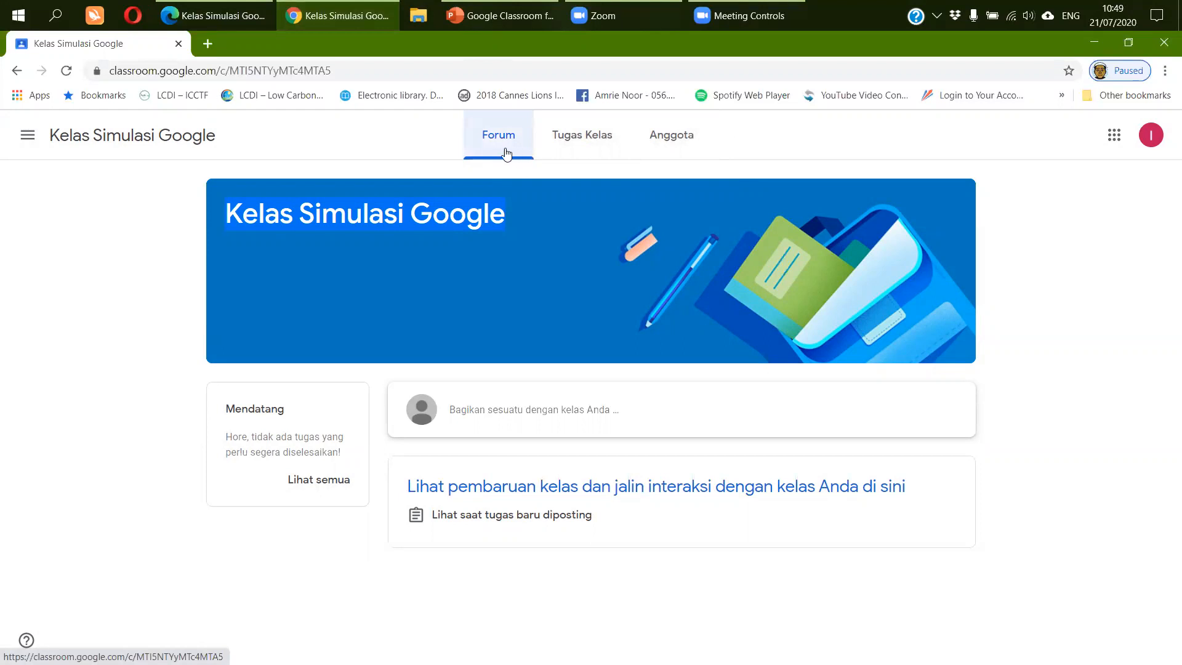
- On the student account, visit Tugas Kelas, dismiss its tip, and open the Anggota list
{"action": "left_click", "coordinate": [607, 146]}
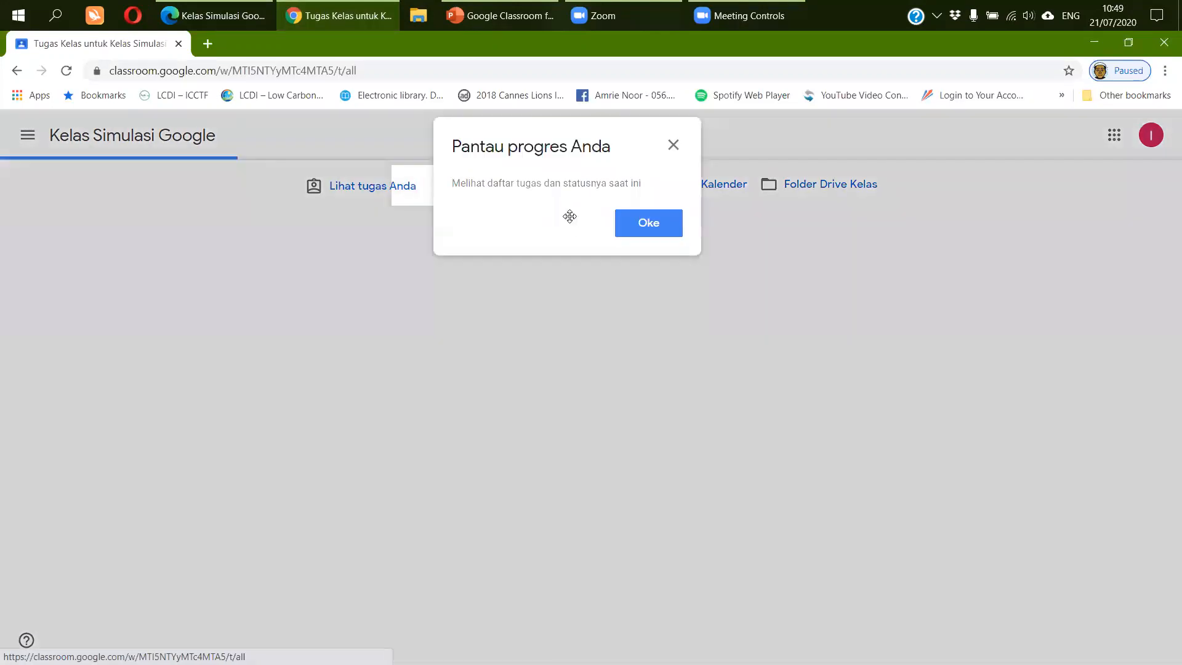
{"action": "left_click", "coordinate": [655, 230]}
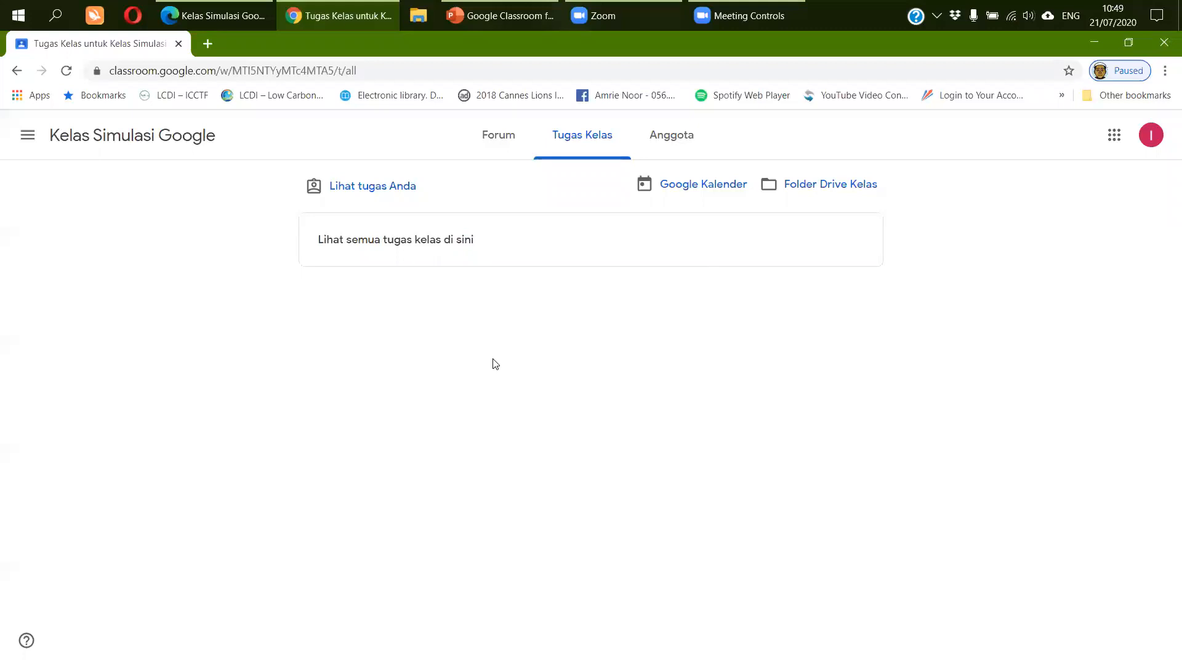
{"action": "left_click", "coordinate": [680, 145]}
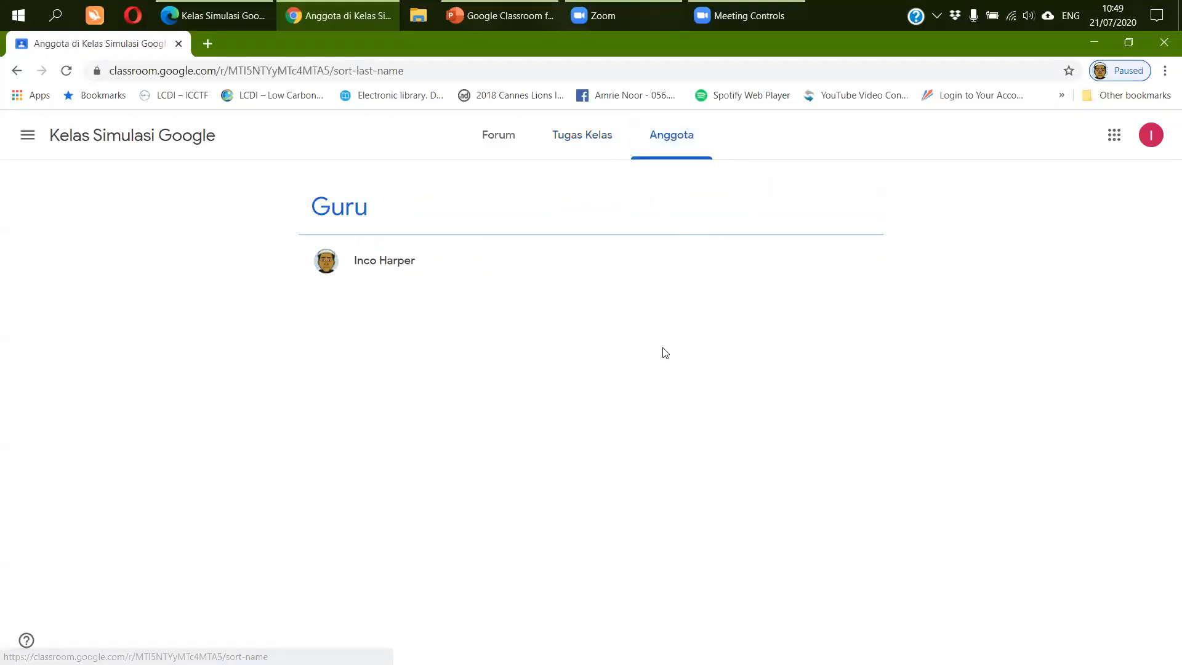